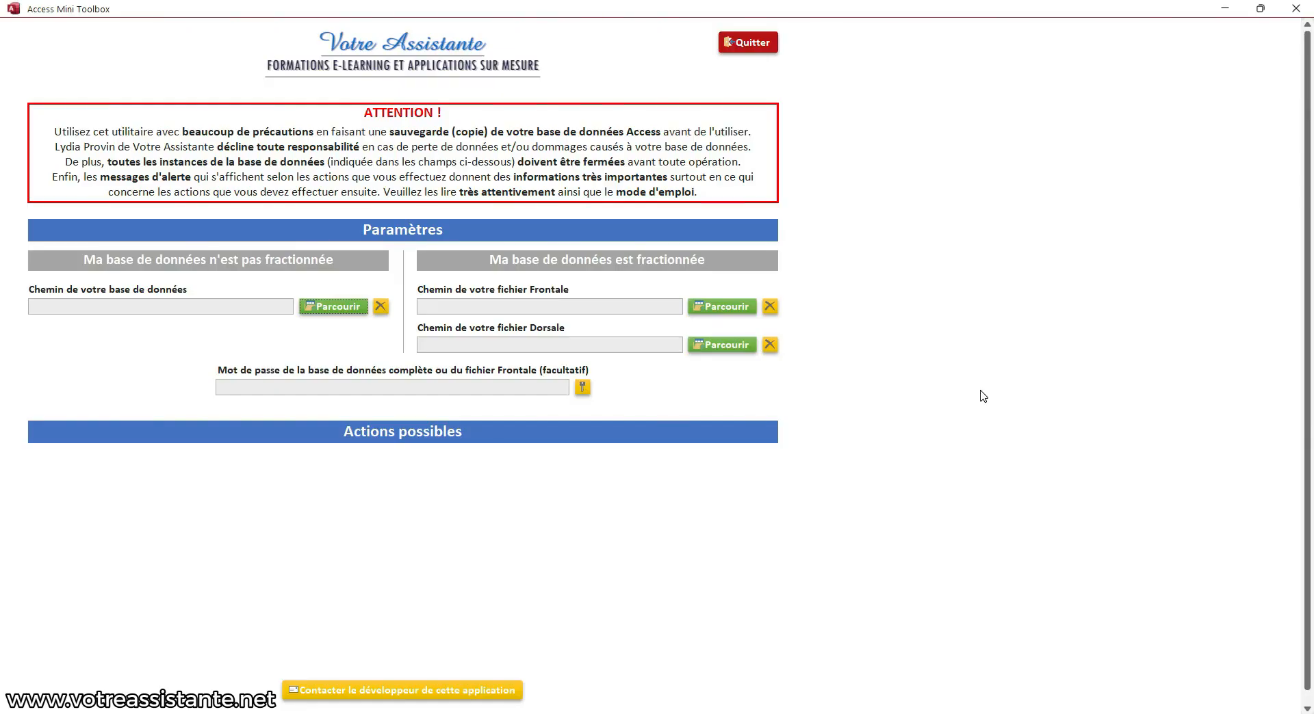
Load Ma BDD.accdb from the Desktop as the unsplit database, validating the password prompt with no password
click(346, 313)
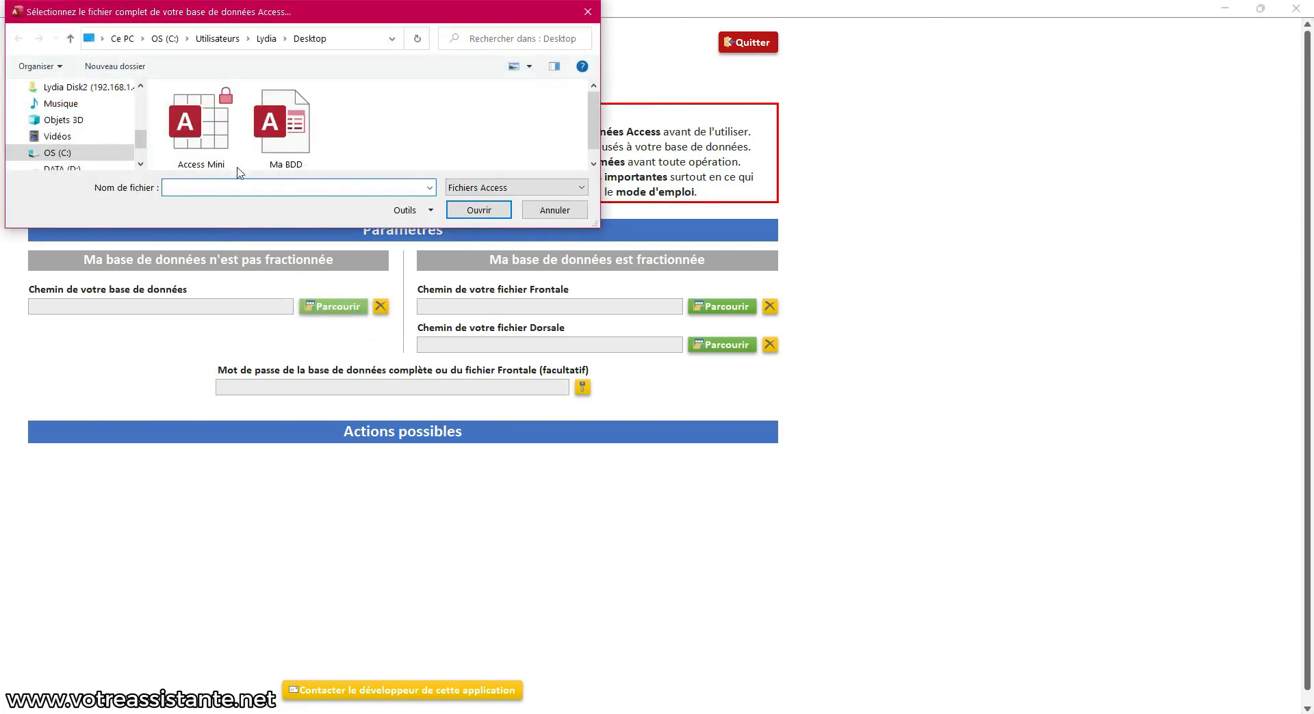
double_click(286, 120)
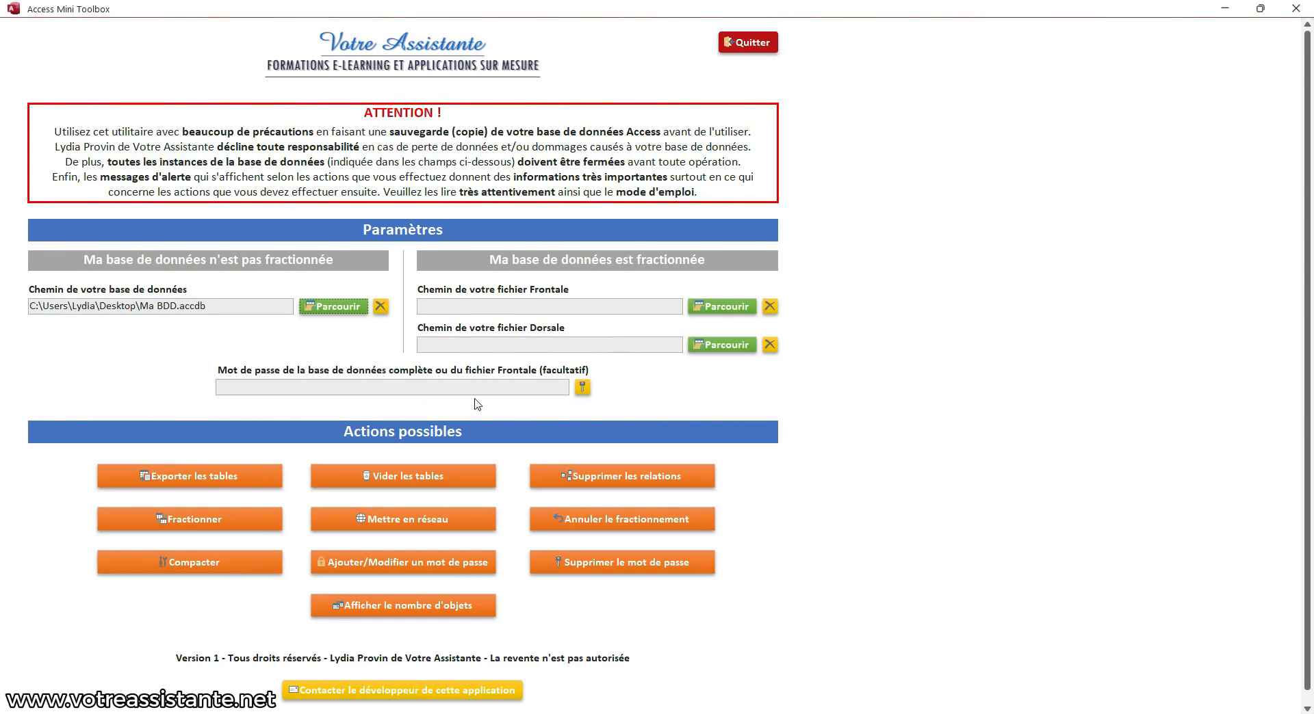
click(582, 388)
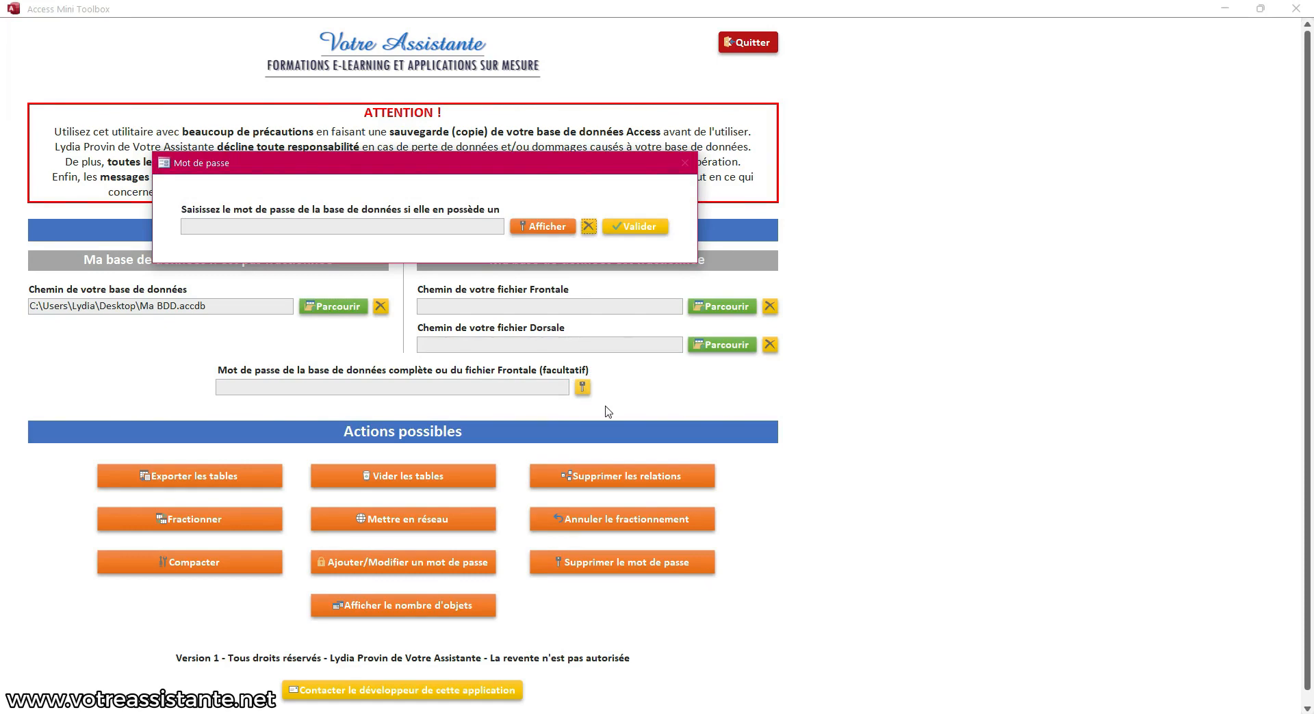
click(629, 227)
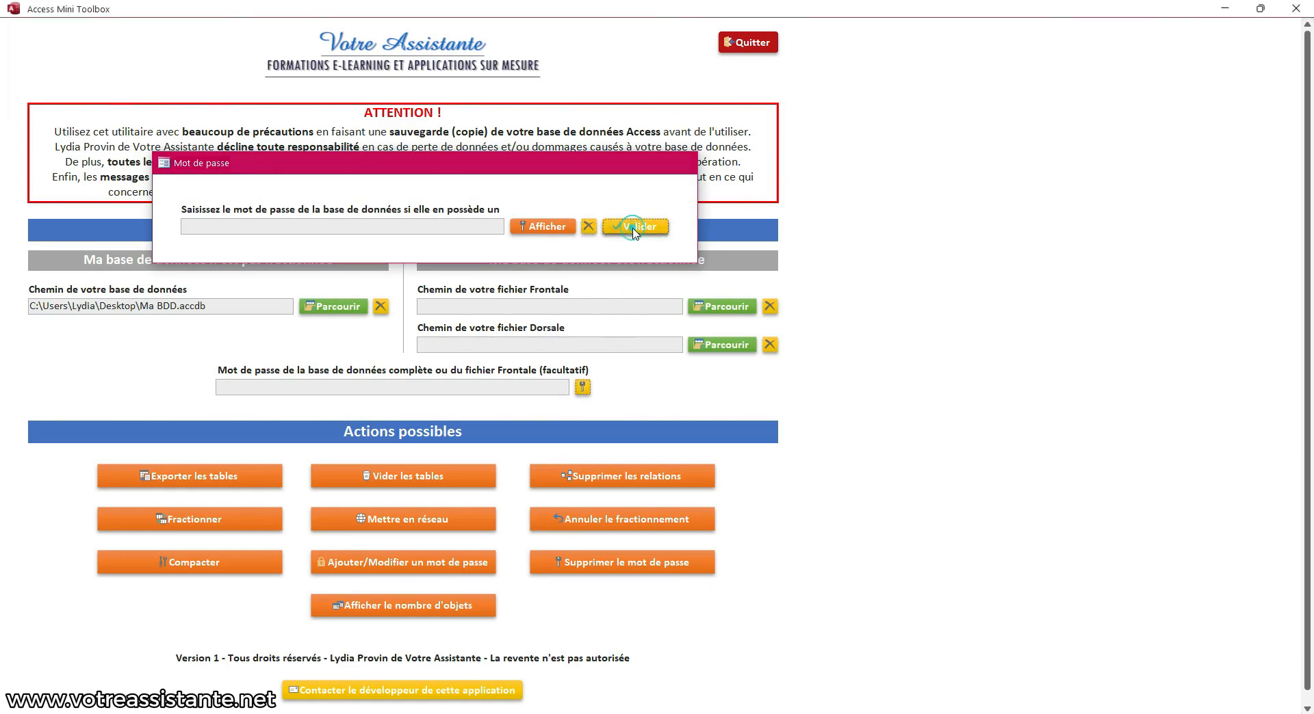
Export all Ma BDD tables to XLSX files beside the database, then minimise the toolbox
click(178, 484)
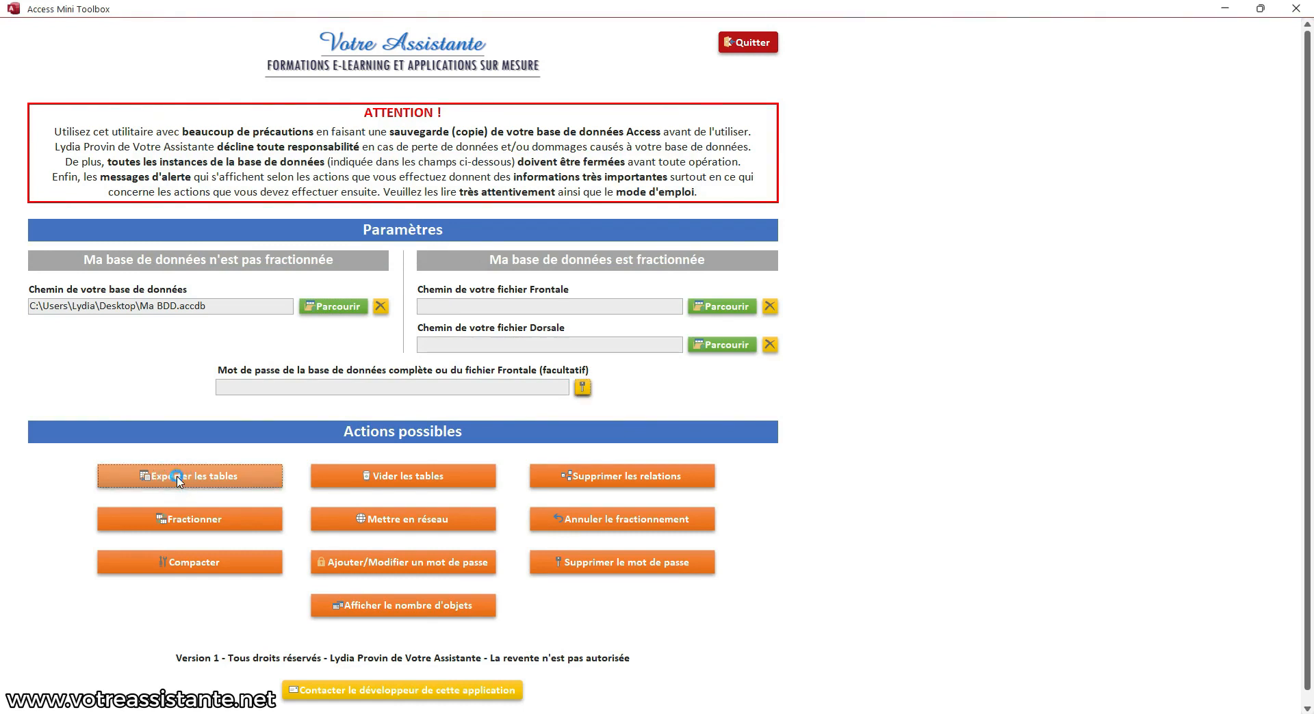
click(178, 479)
click(765, 434)
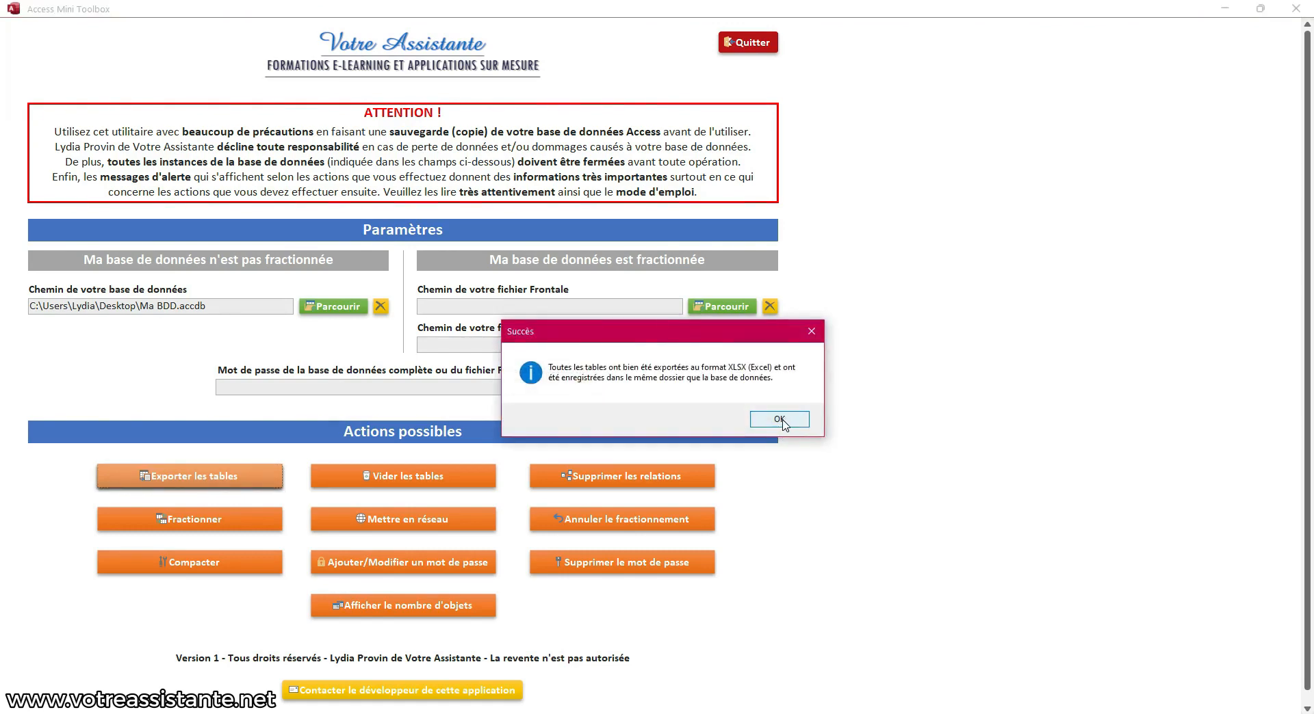
click(779, 420)
click(1226, 9)
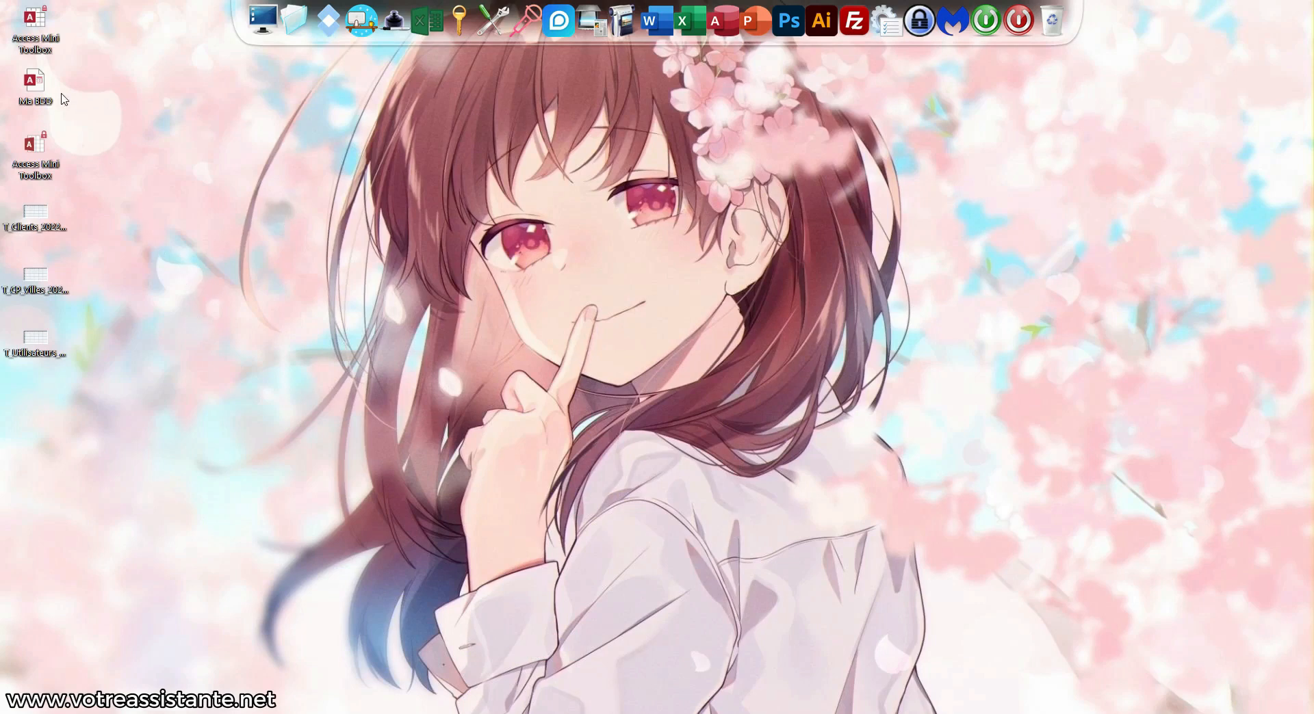
Open the exported T_CP_Villes workbook in Excel to inspect it, then close Excel
double_click(40, 279)
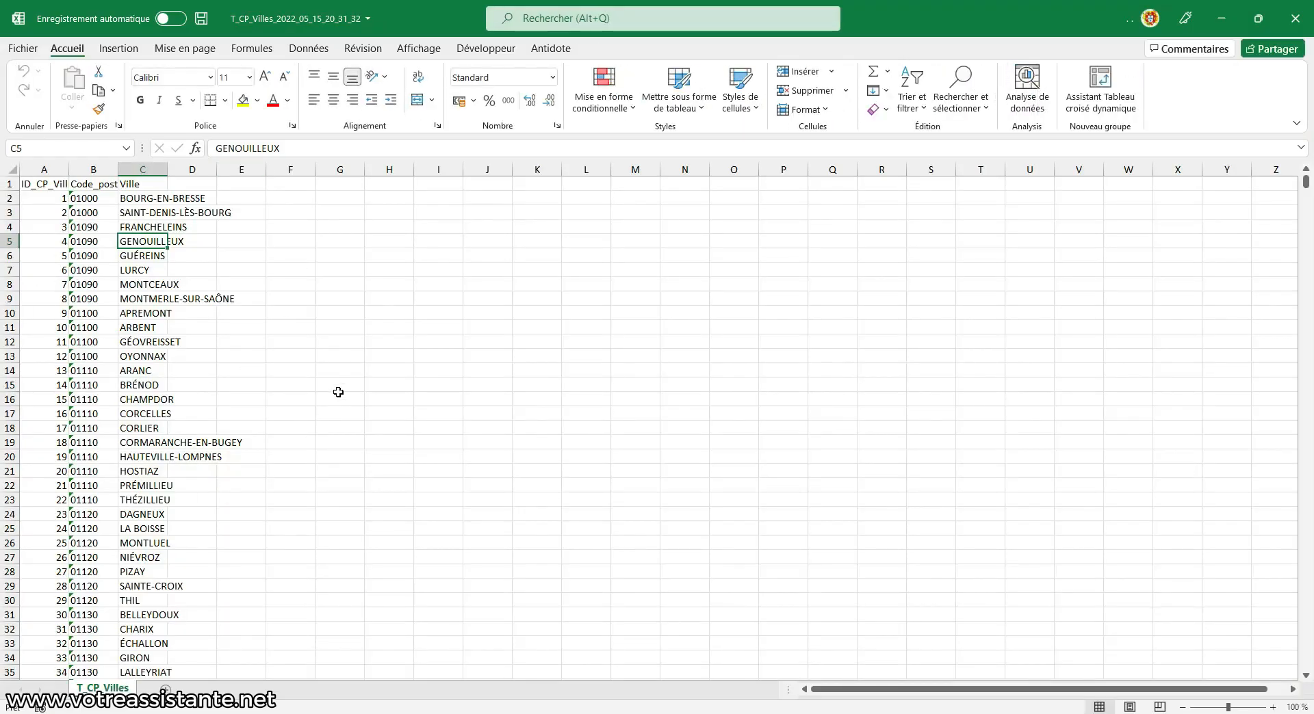
click(1295, 18)
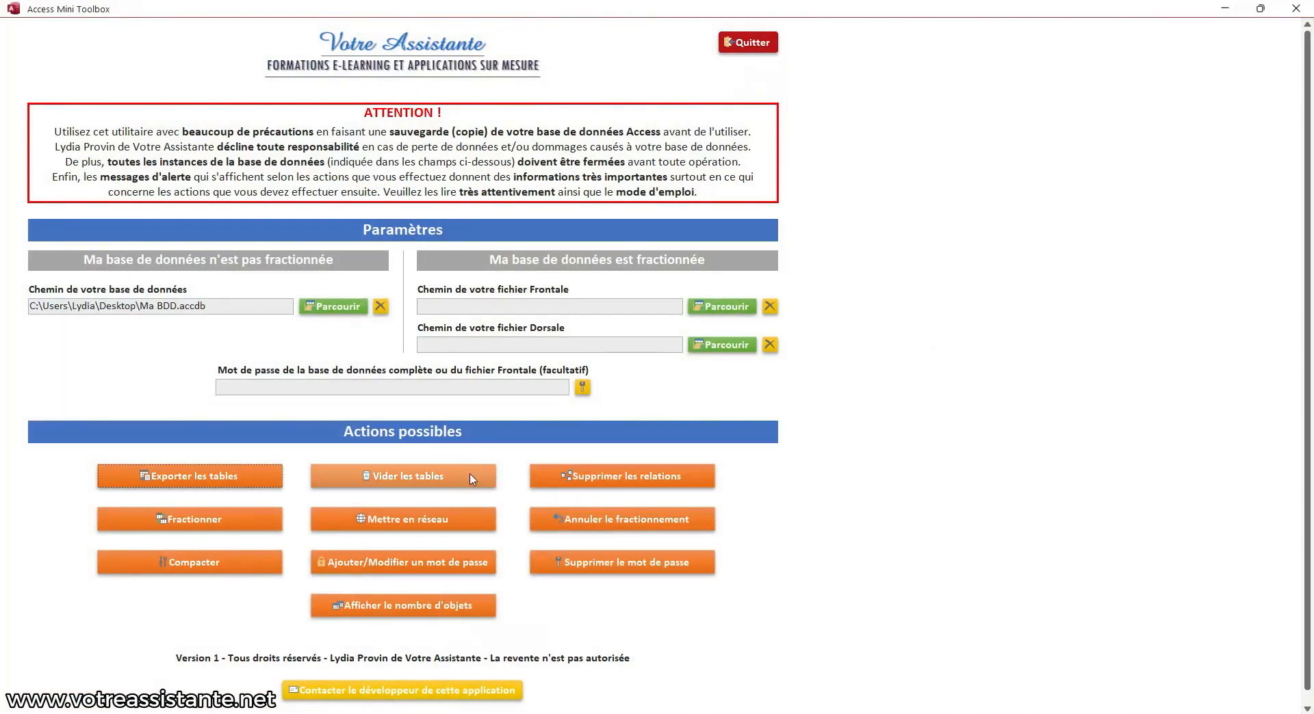
Empty all tables of Ma BDD with Vider les tables, confirming both prompts, then minimise the toolbox
click(408, 488)
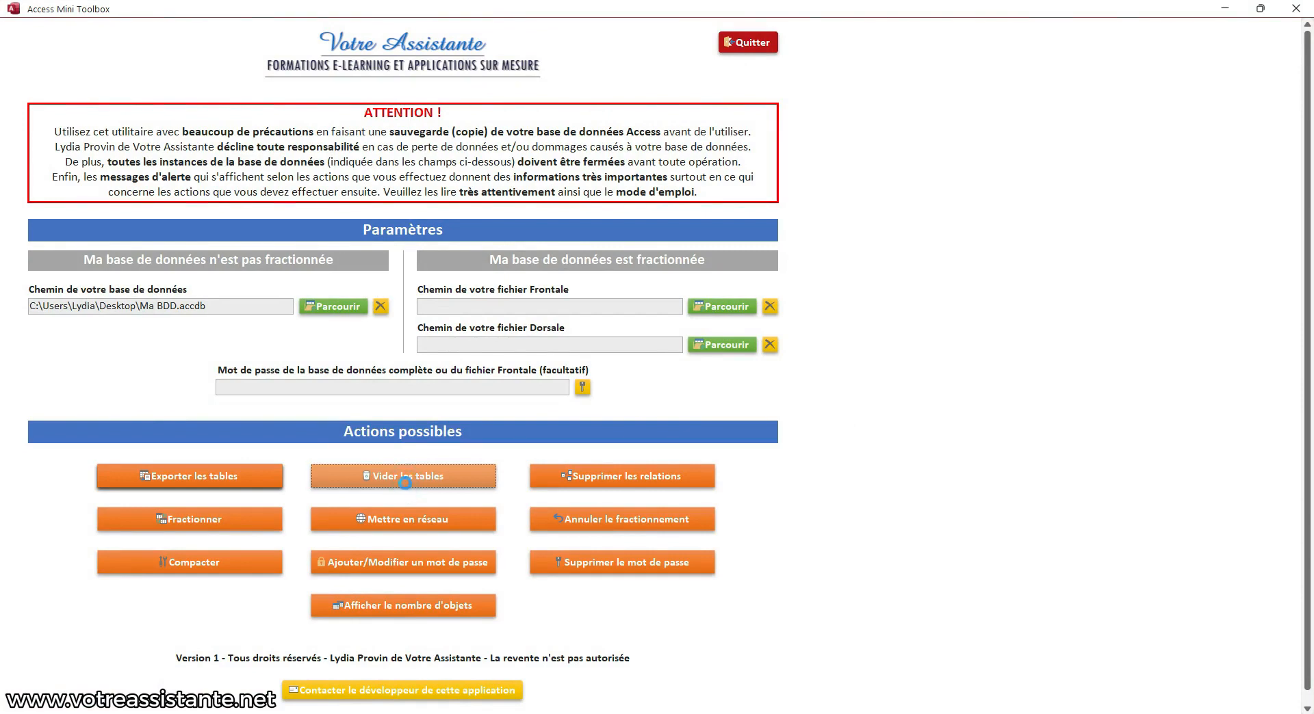
click(703, 427)
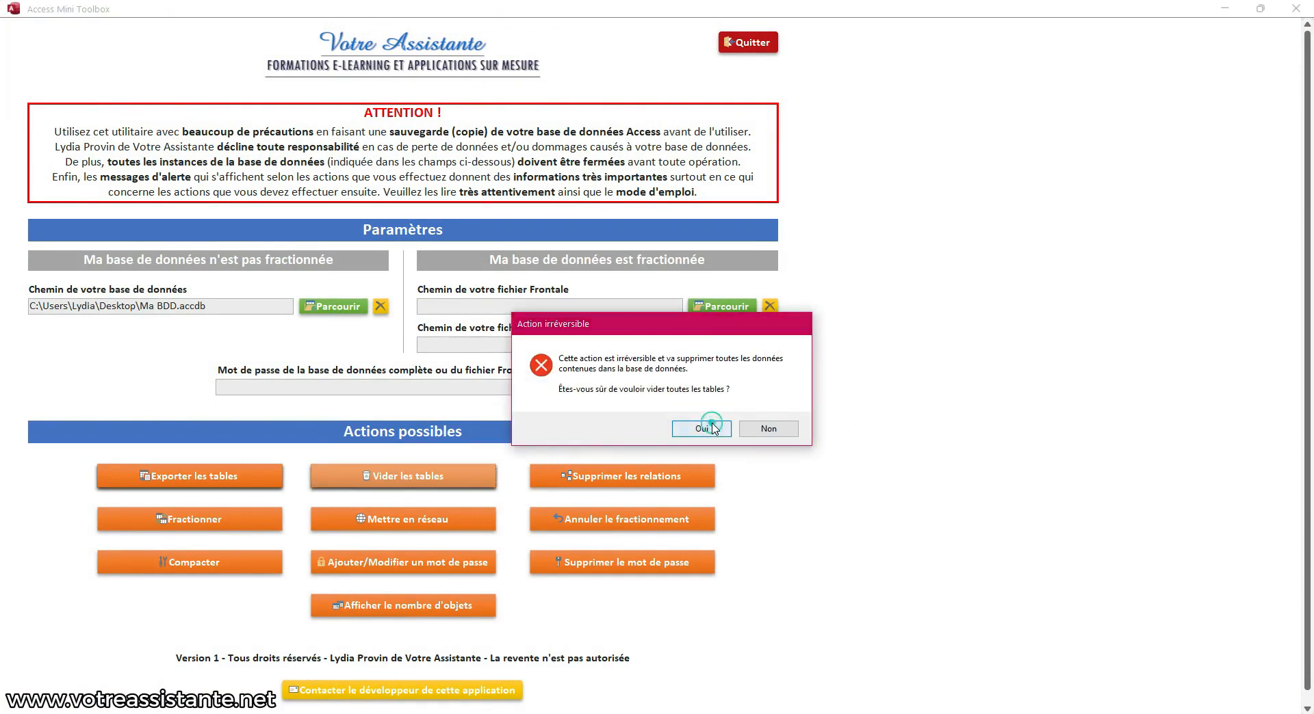
click(714, 424)
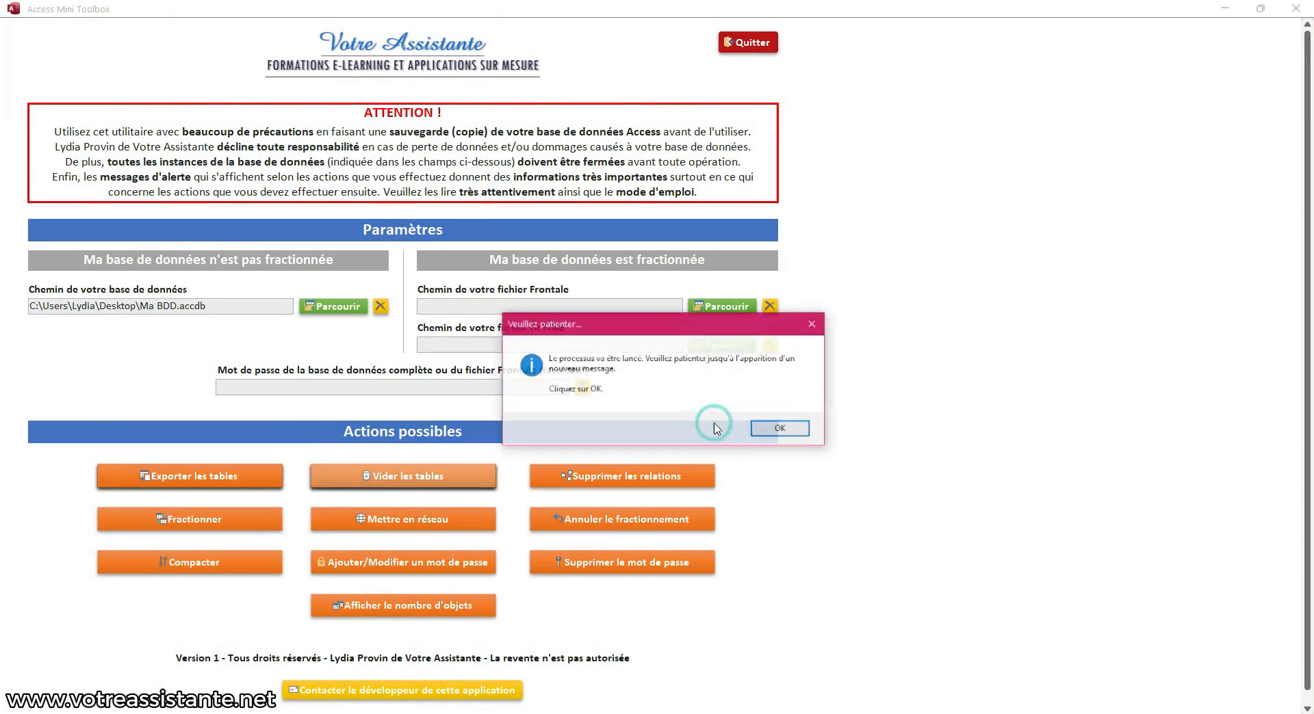
click(768, 428)
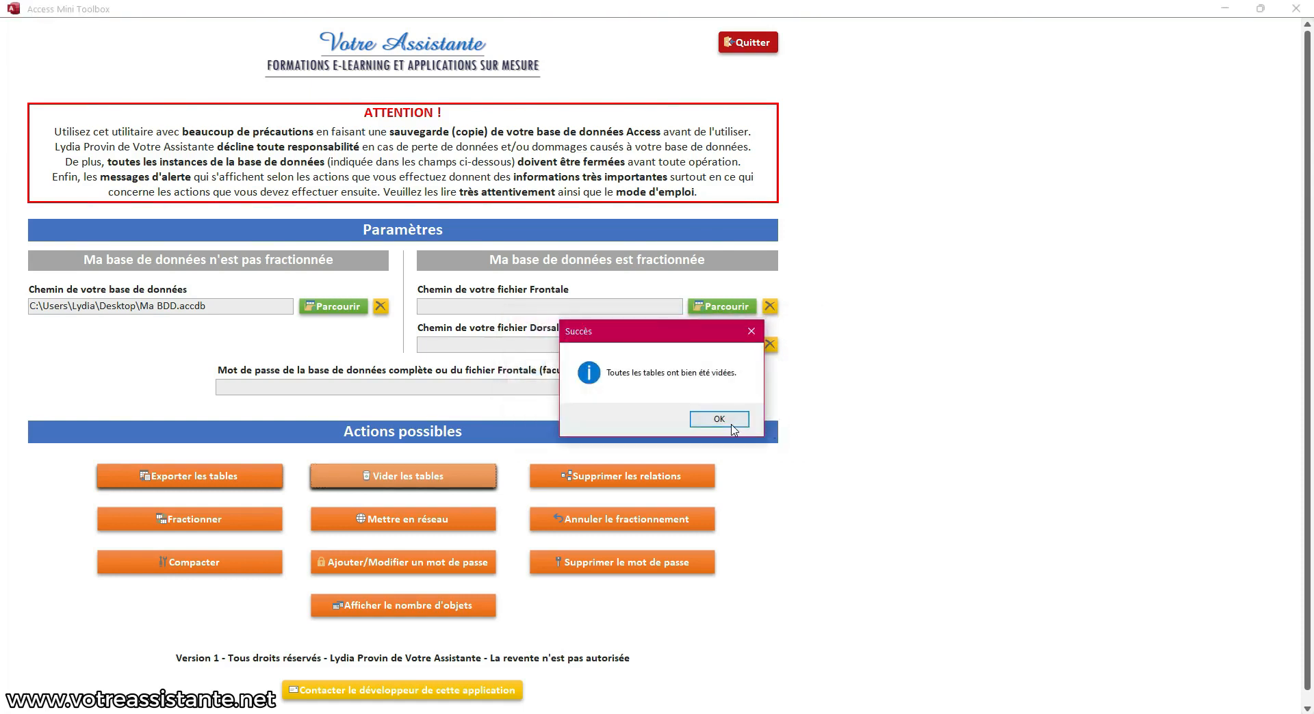
click(727, 424)
click(1227, 9)
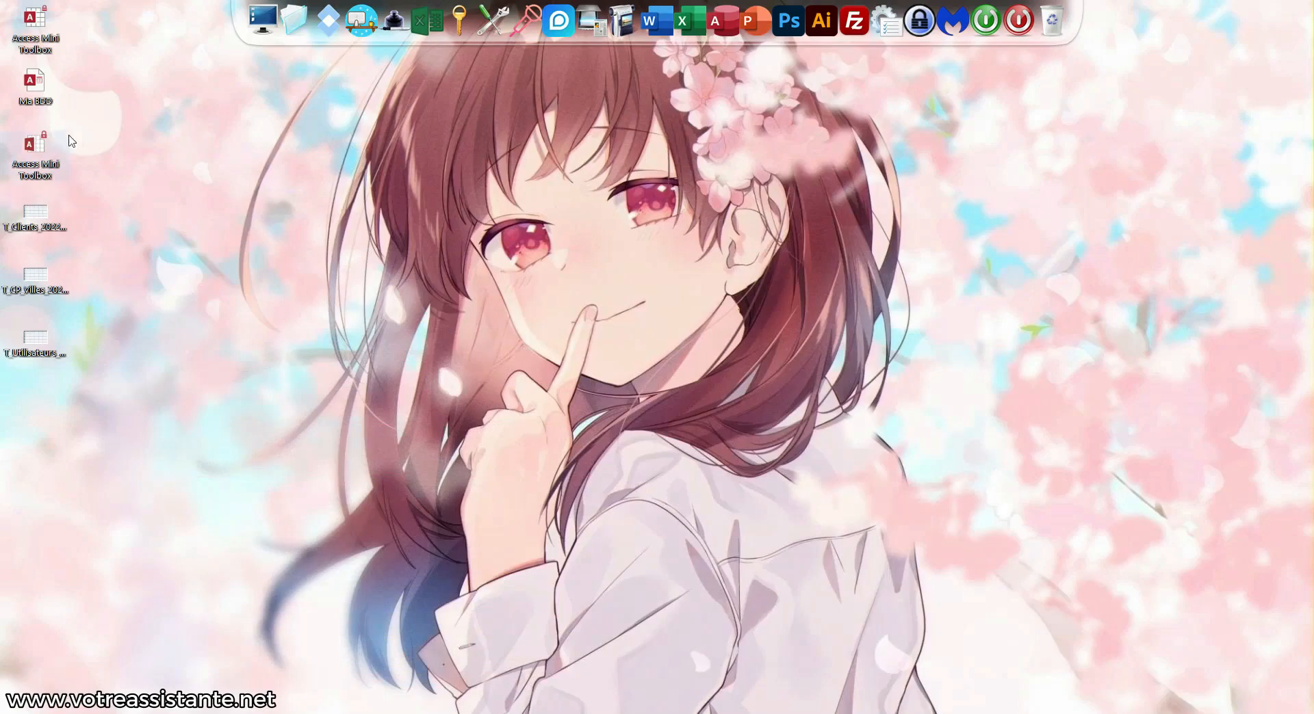
Open Ma BDD in Access and check that T_Clients, T_CP_Villes and T_Utilisateurs are empty
double_click(36, 82)
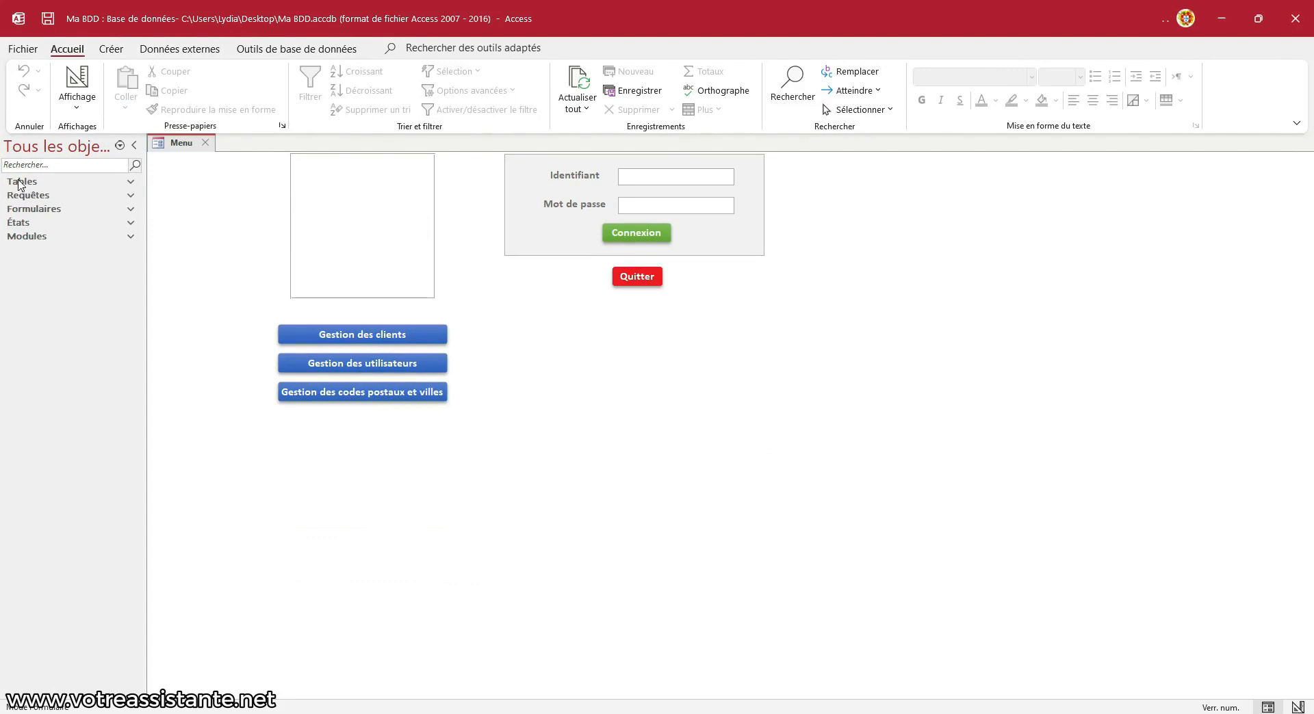
click(21, 182)
double_click(44, 197)
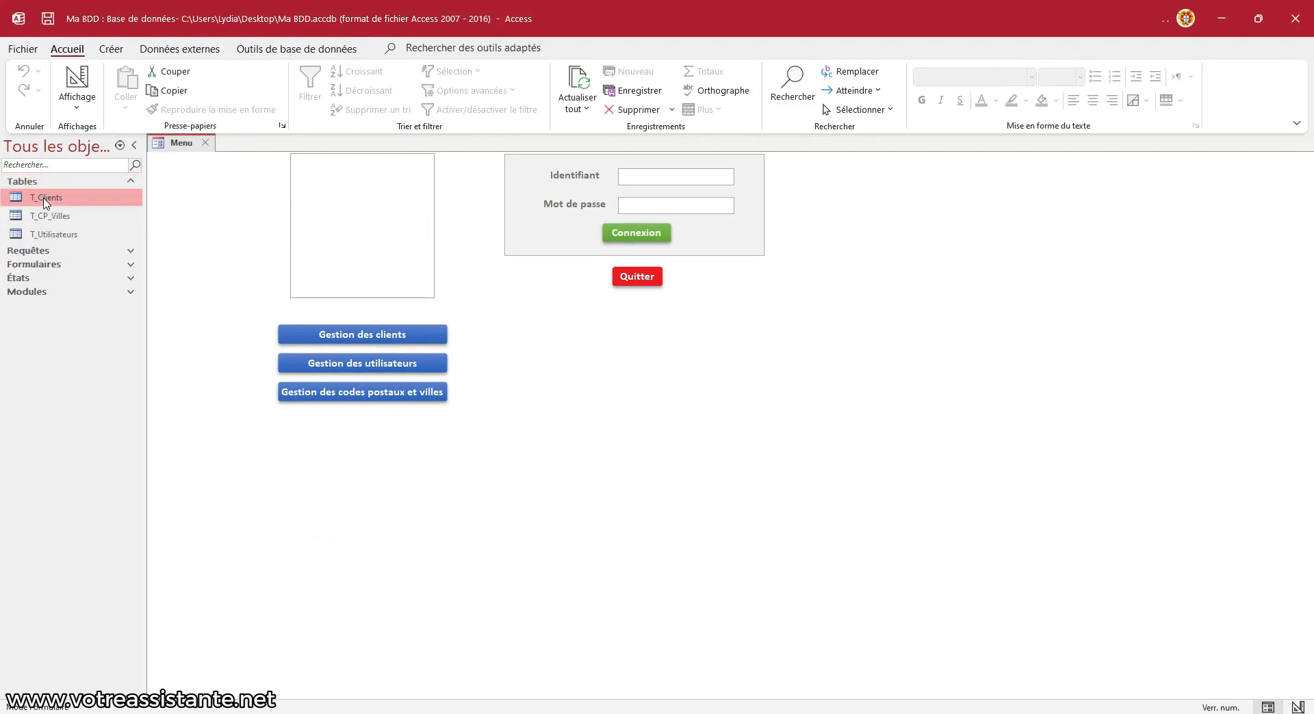
double_click(47, 216)
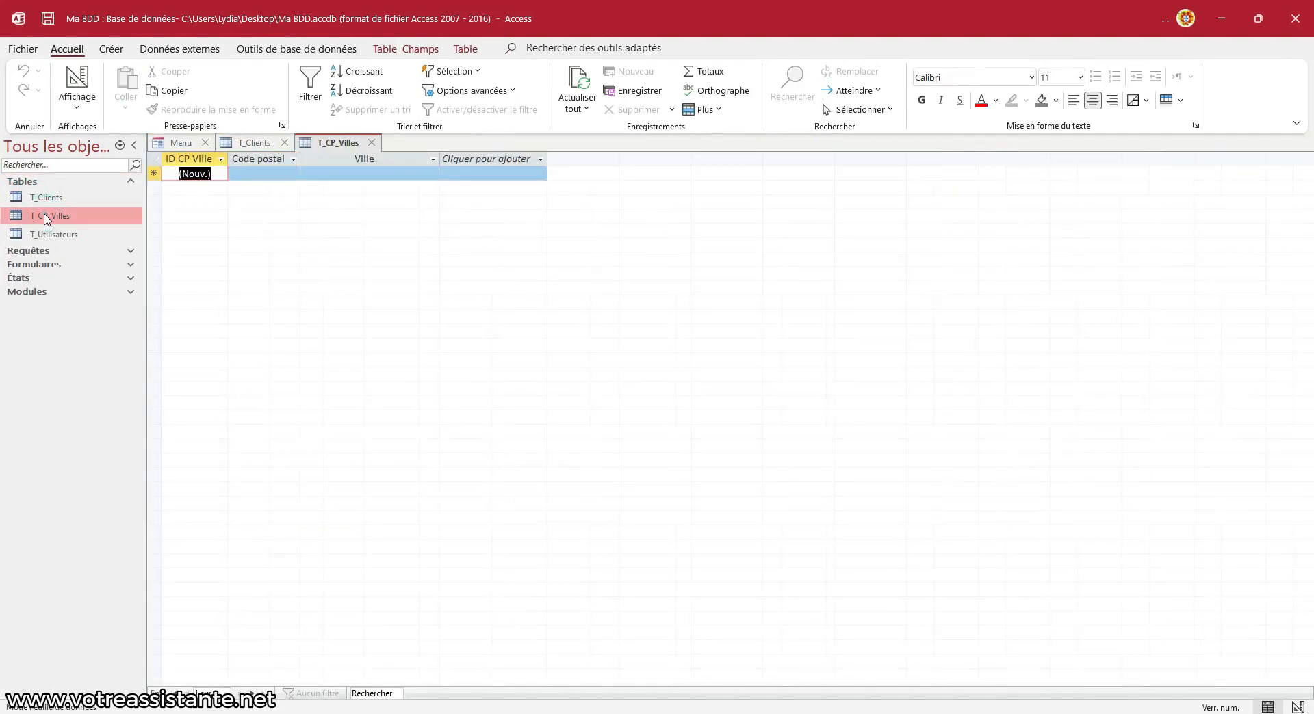
click(47, 234)
double_click(46, 235)
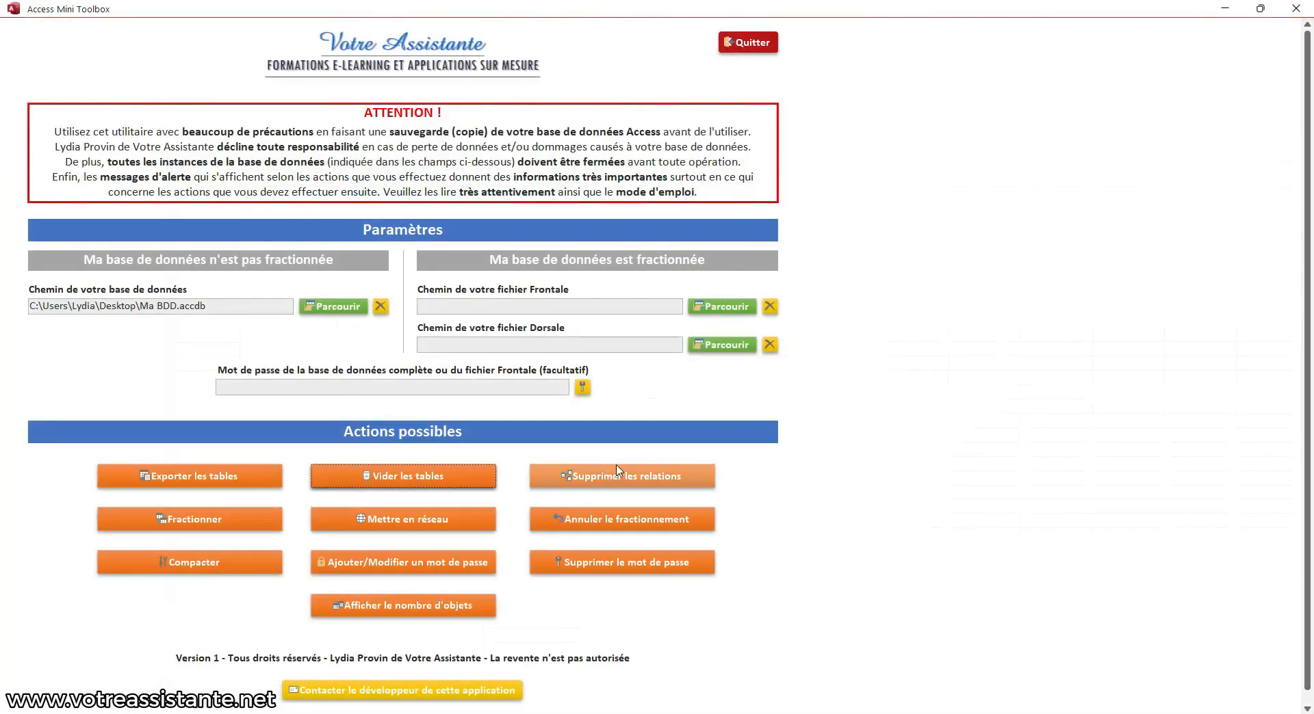
Delete all relationships in Ma BDD with Supprimer les relations, confirming both prompts, then minimise
click(645, 485)
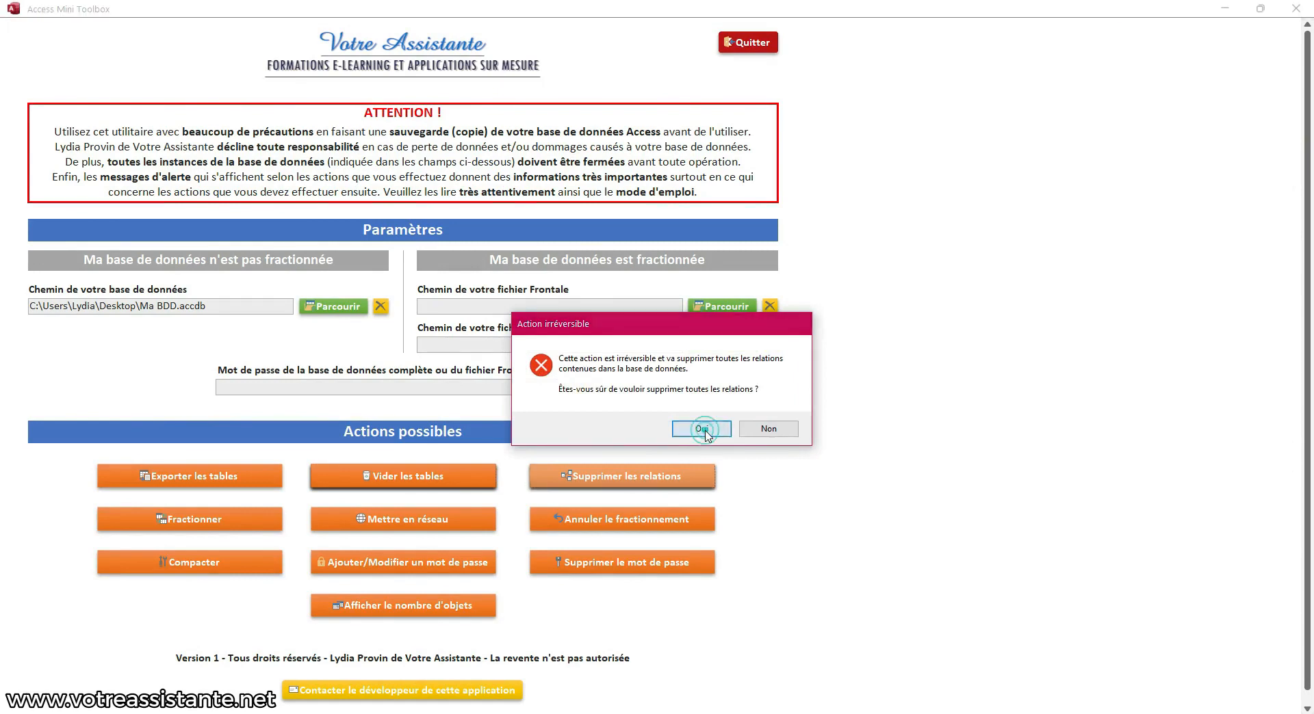
click(708, 430)
click(708, 427)
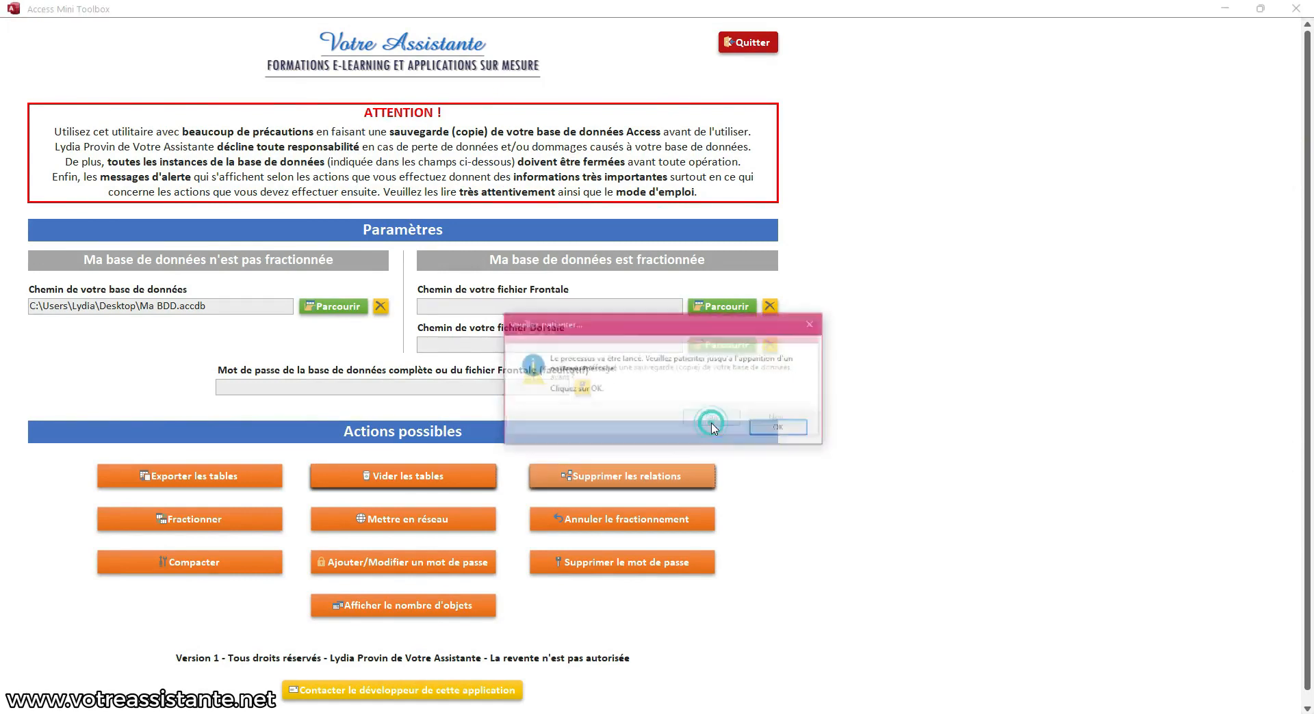
click(778, 429)
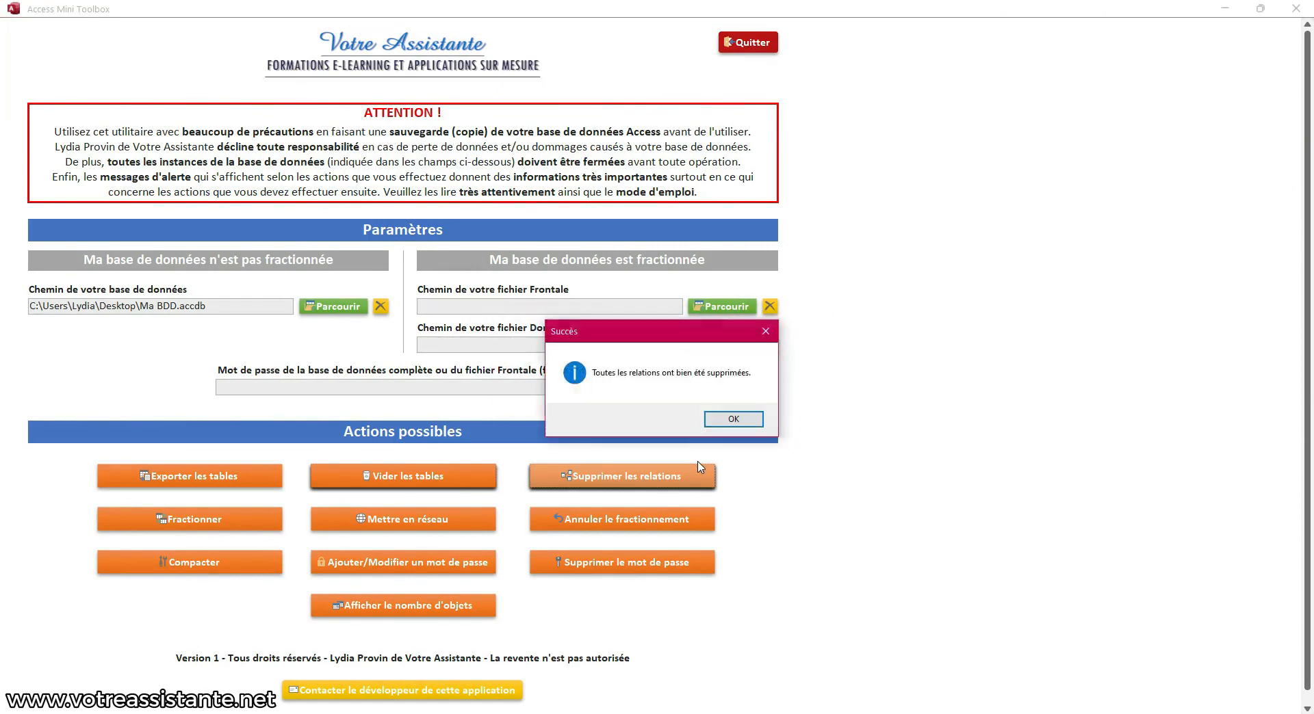
click(730, 422)
click(1225, 9)
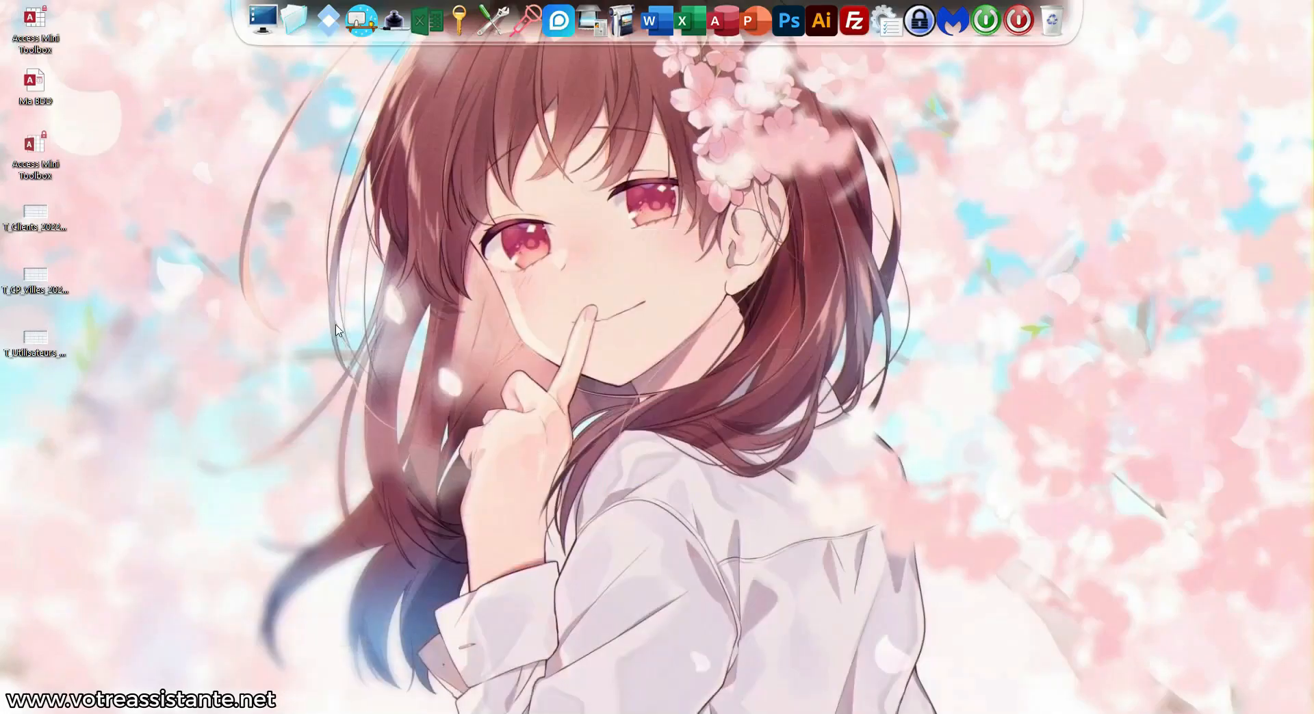
Open Ma BDD's Relations diagram in Access, verify the three tables are unlinked, then close Access
double_click(38, 161)
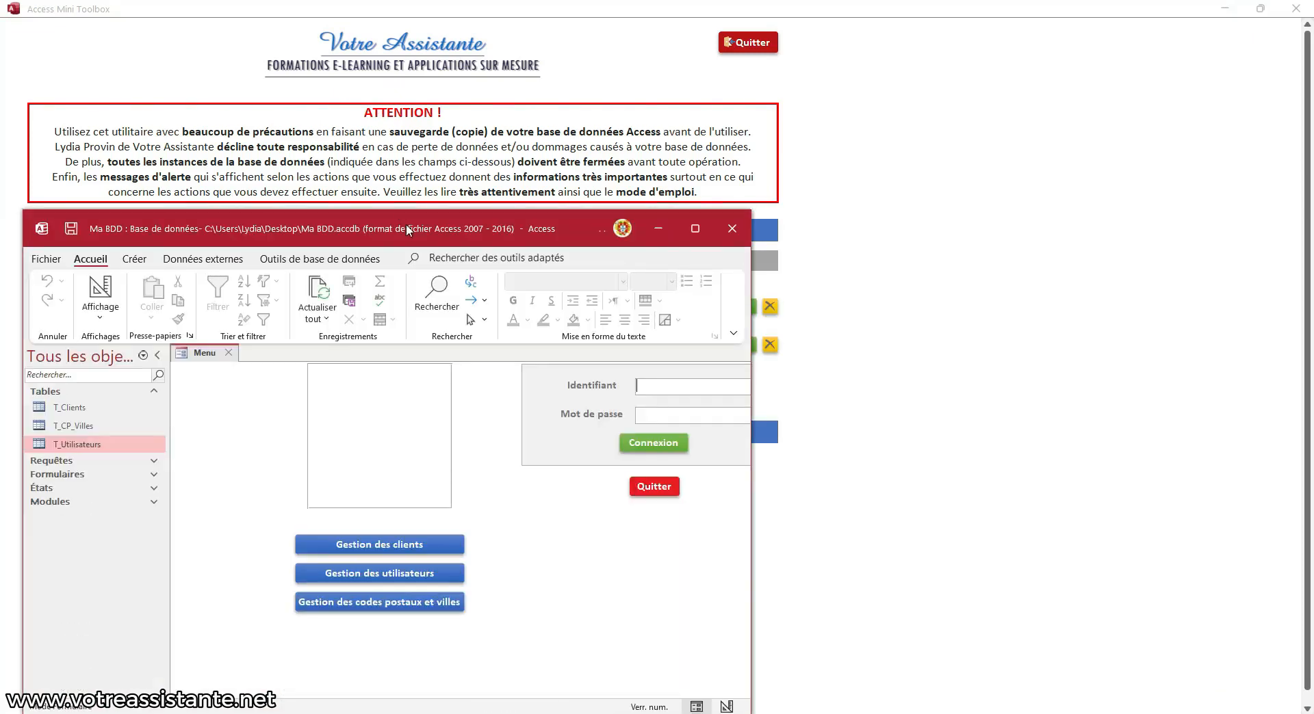
double_click(407, 229)
click(296, 49)
click(231, 80)
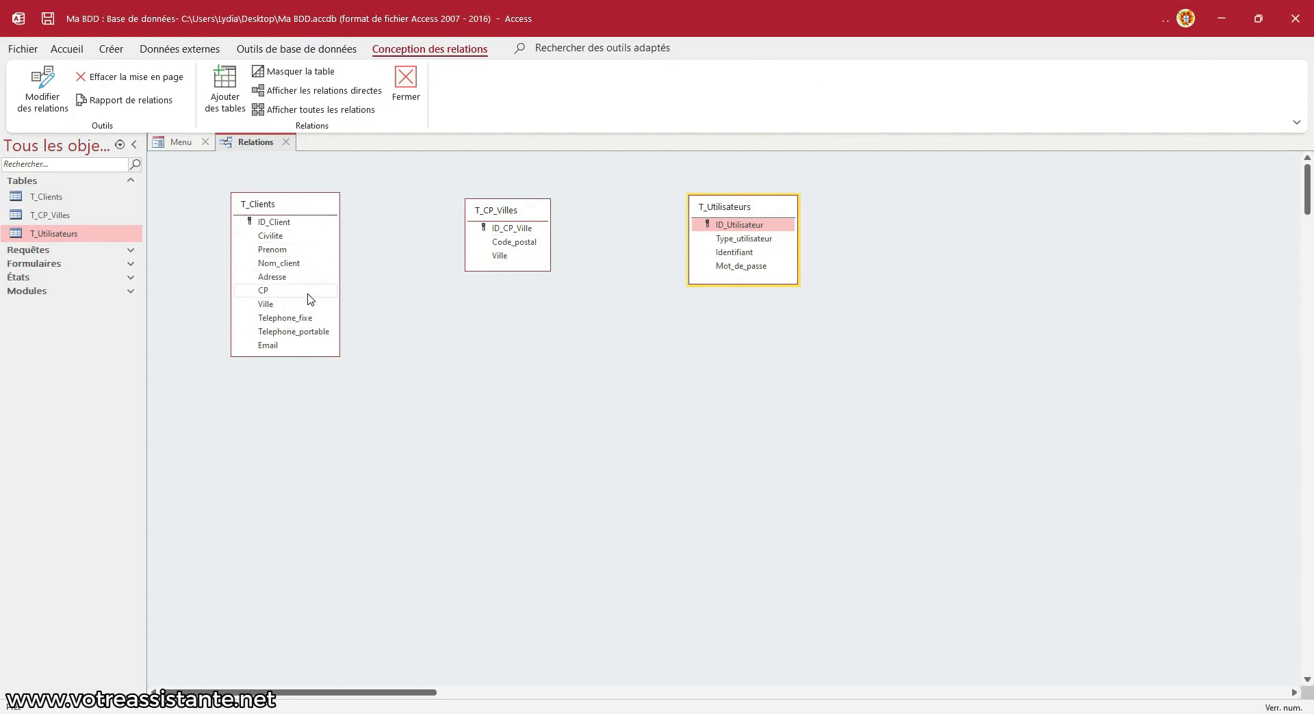
click(1295, 19)
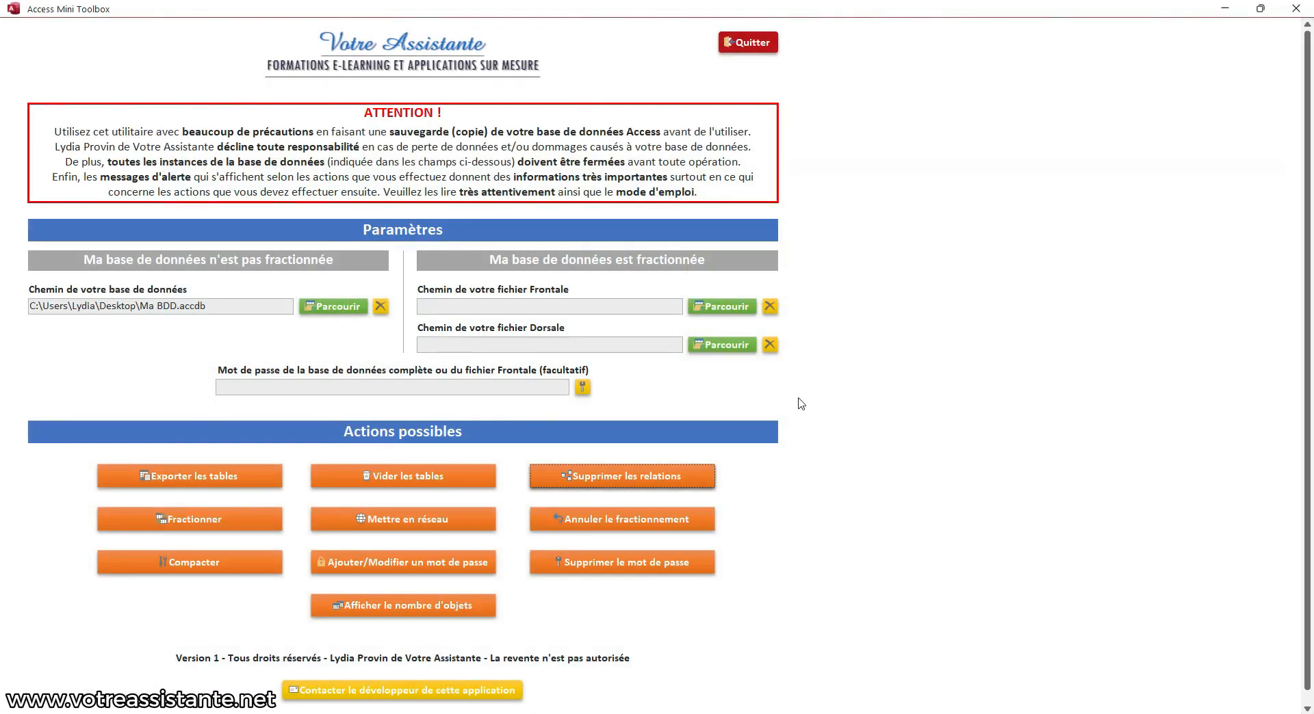
Split Ma BDD into Frontale.accdb and Dorsale.accdb with Fractionner, confirming all prompts, then minimise
click(234, 528)
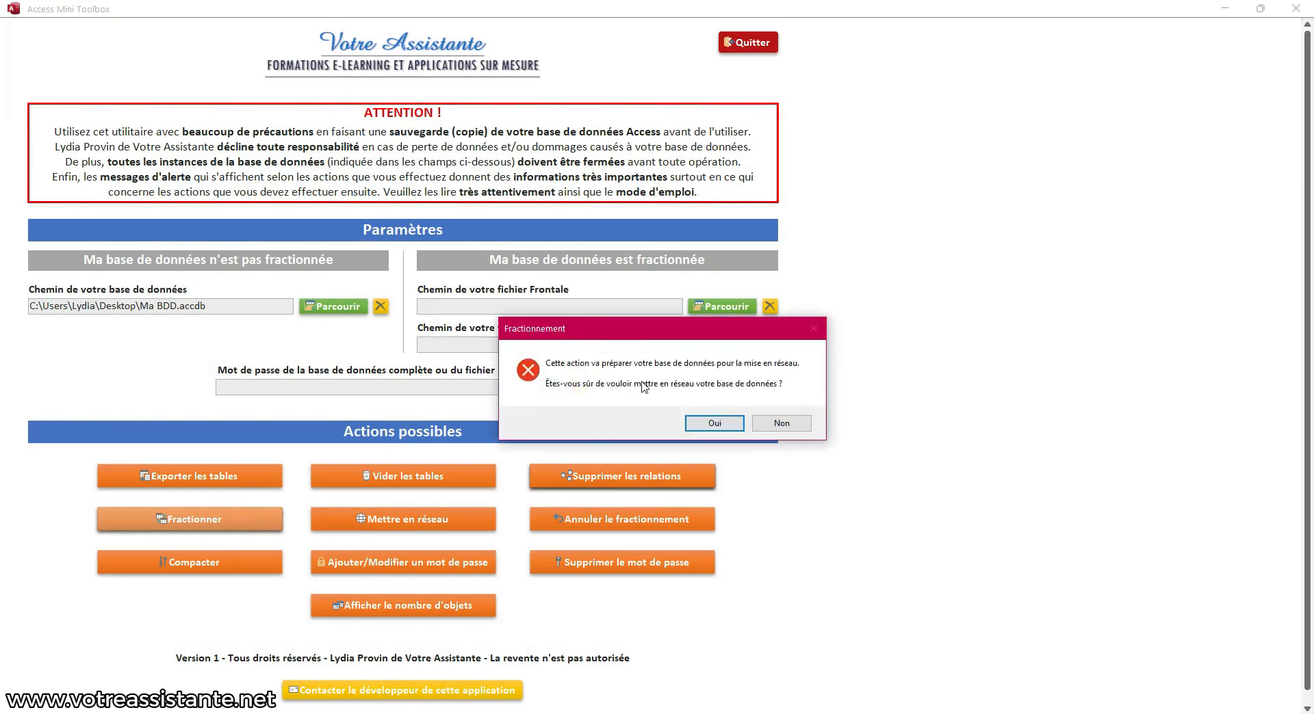
click(714, 423)
click(717, 423)
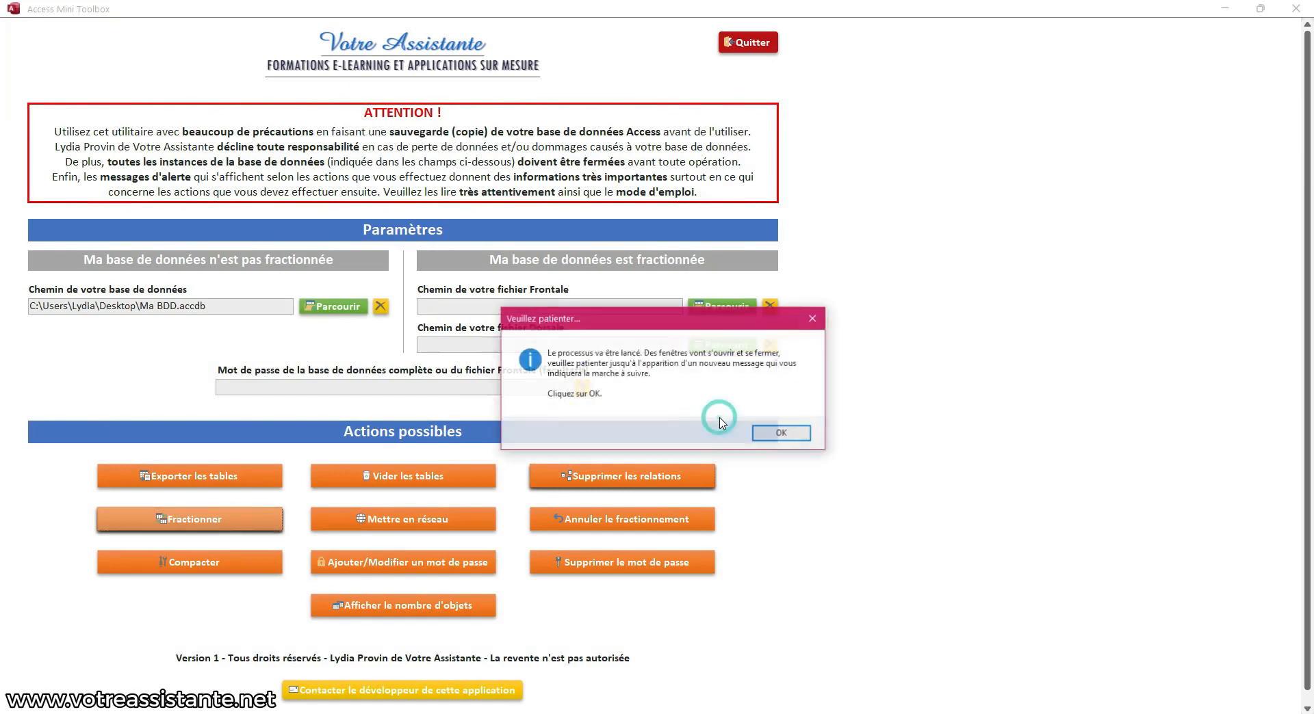
click(765, 432)
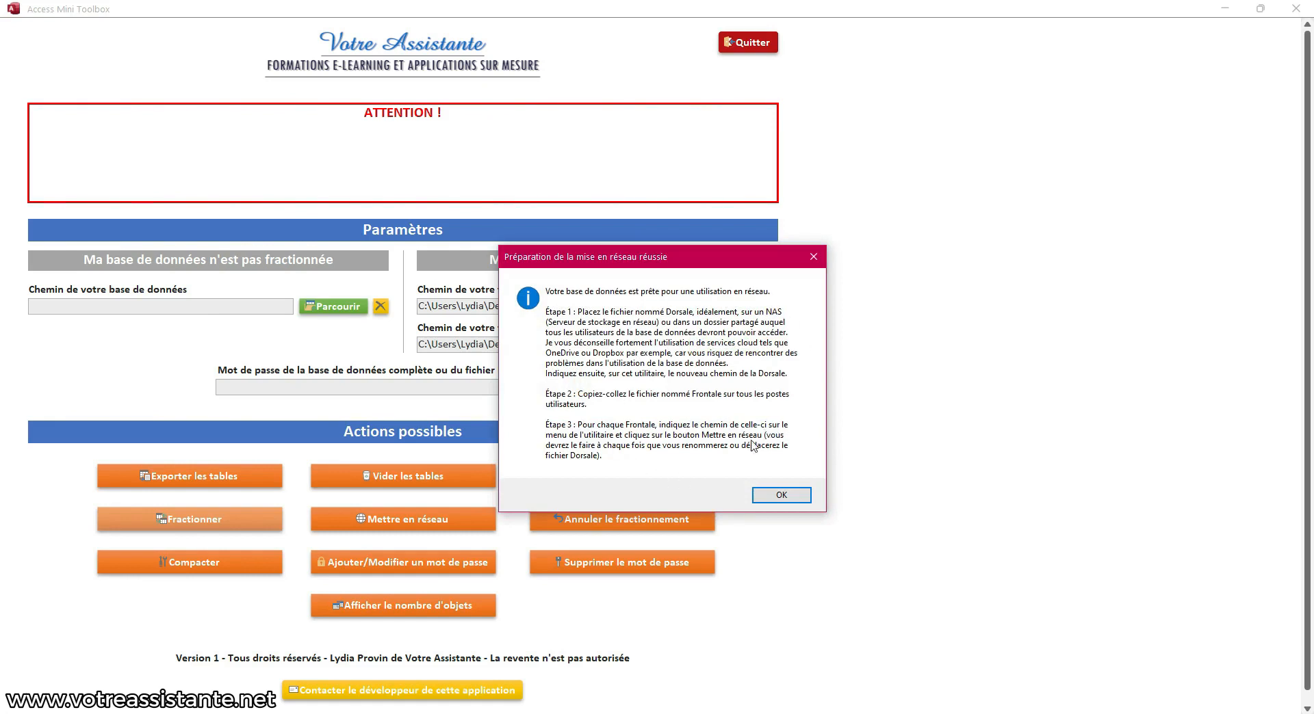
click(782, 494)
click(1226, 7)
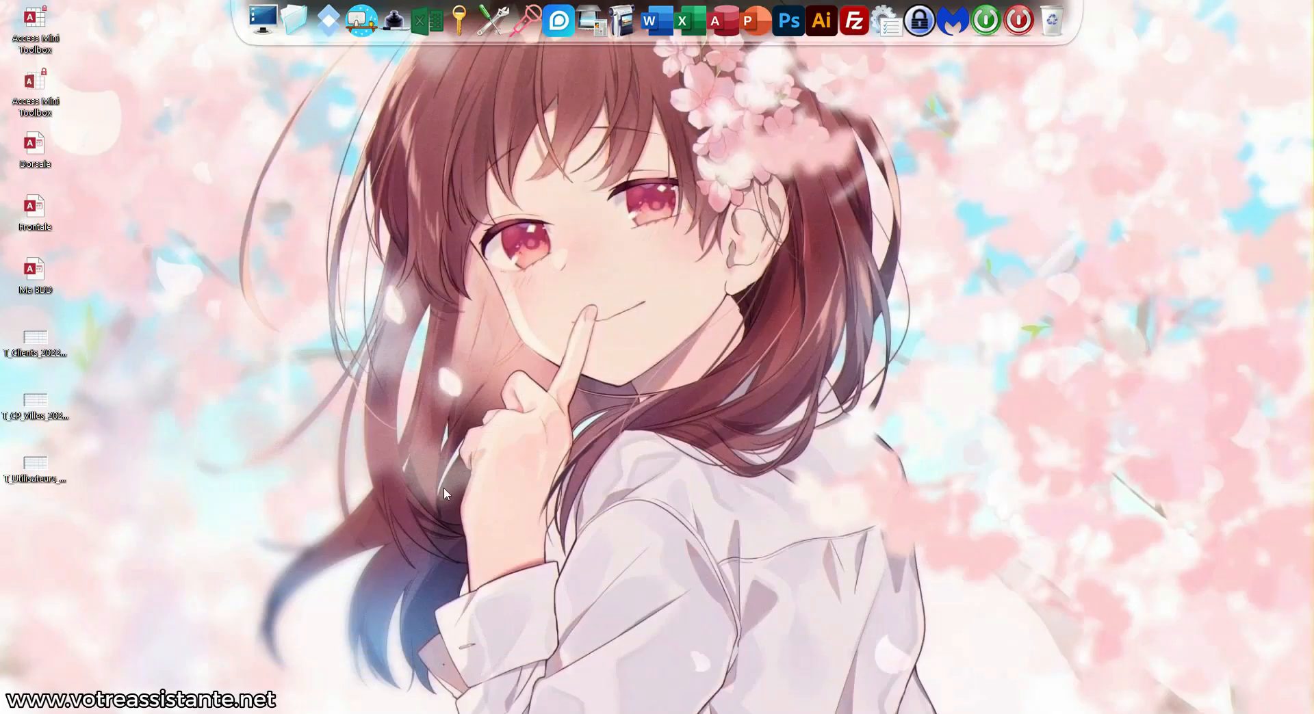
Delete the three exported table files from the desktop
drag(127, 327, 1, 490)
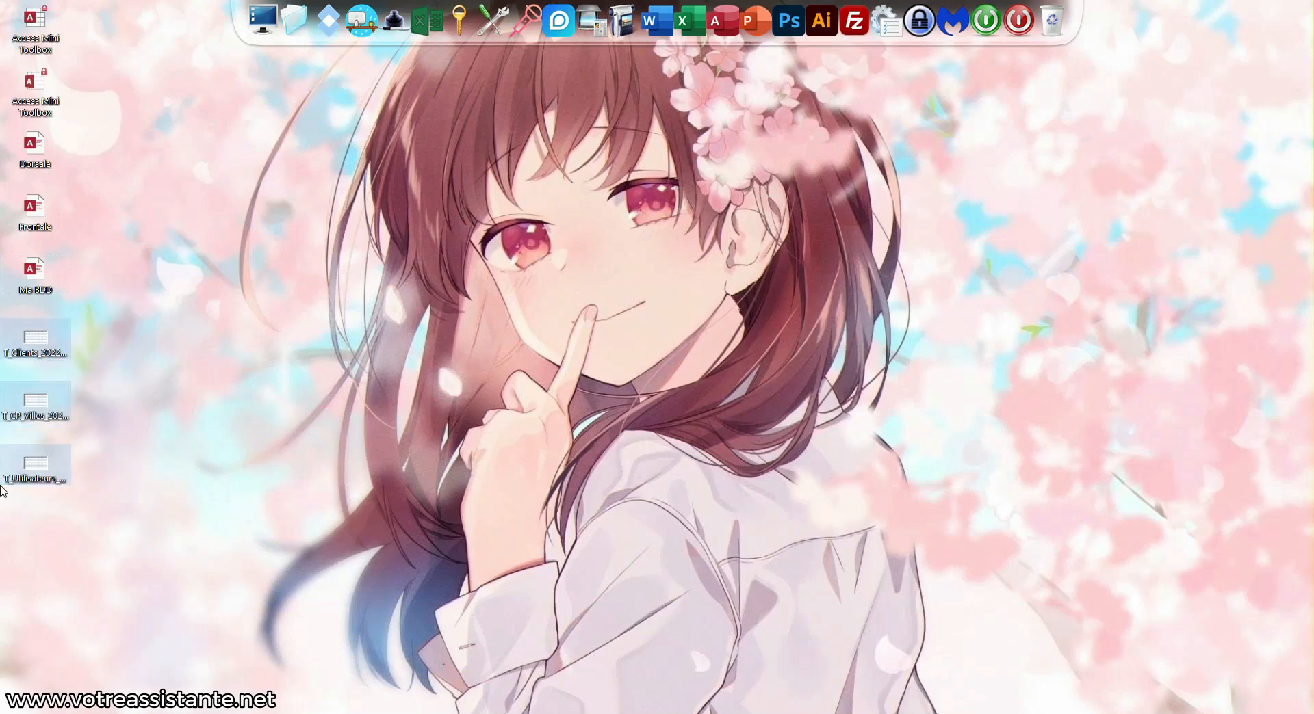
key(Delete)
key(Return)
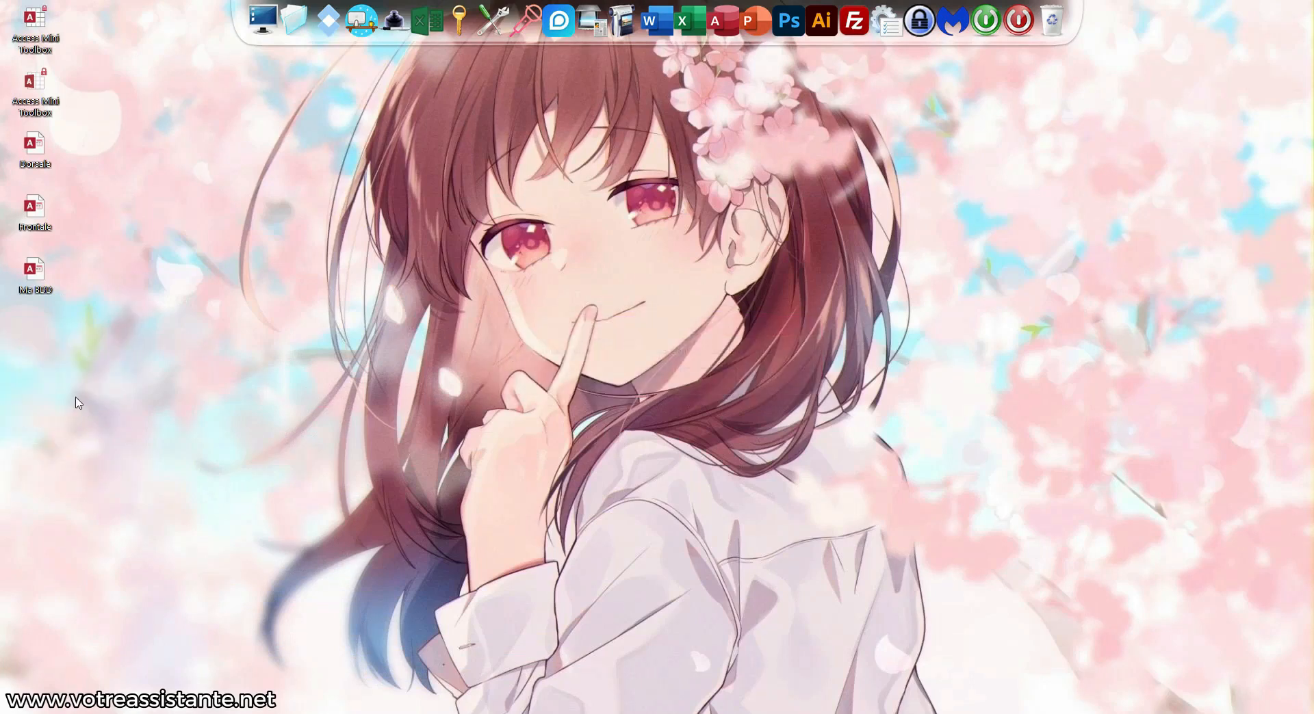
Delete the Ma BDD.accdb file to the Recycle Bin
double_click(31, 272)
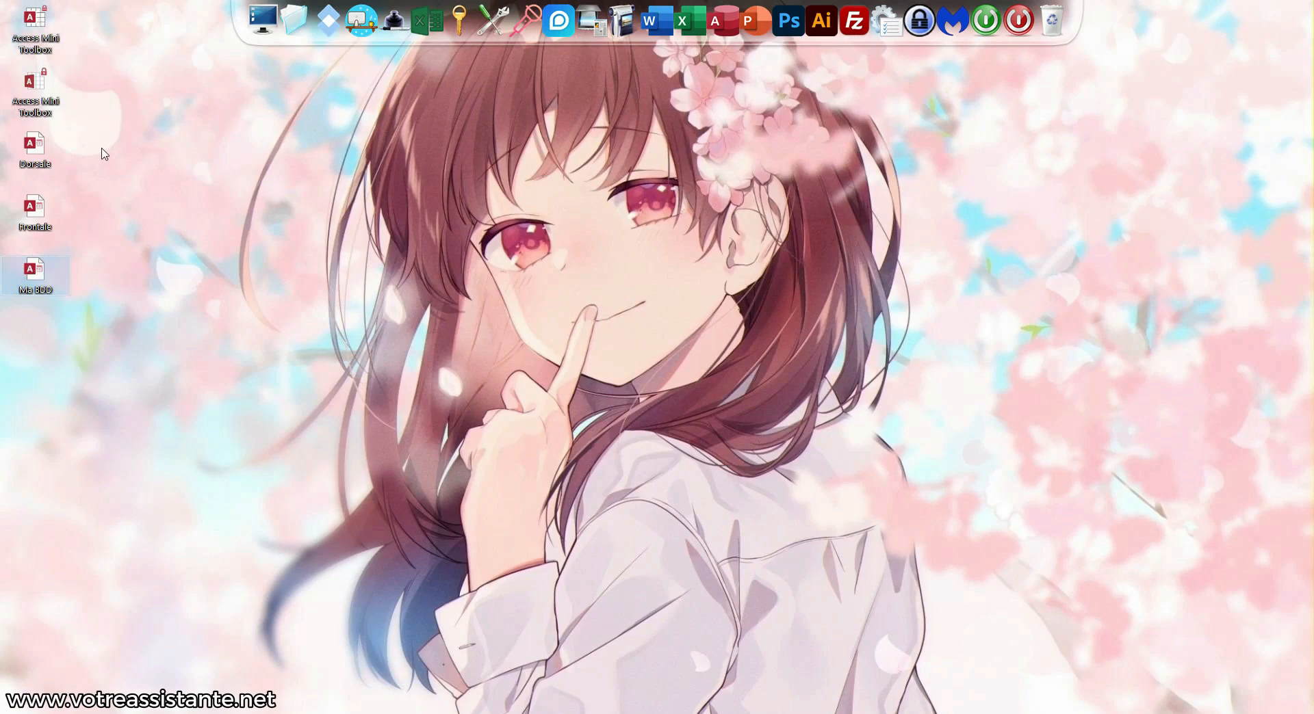
drag(72, 134, 4, 226)
double_click(39, 273)
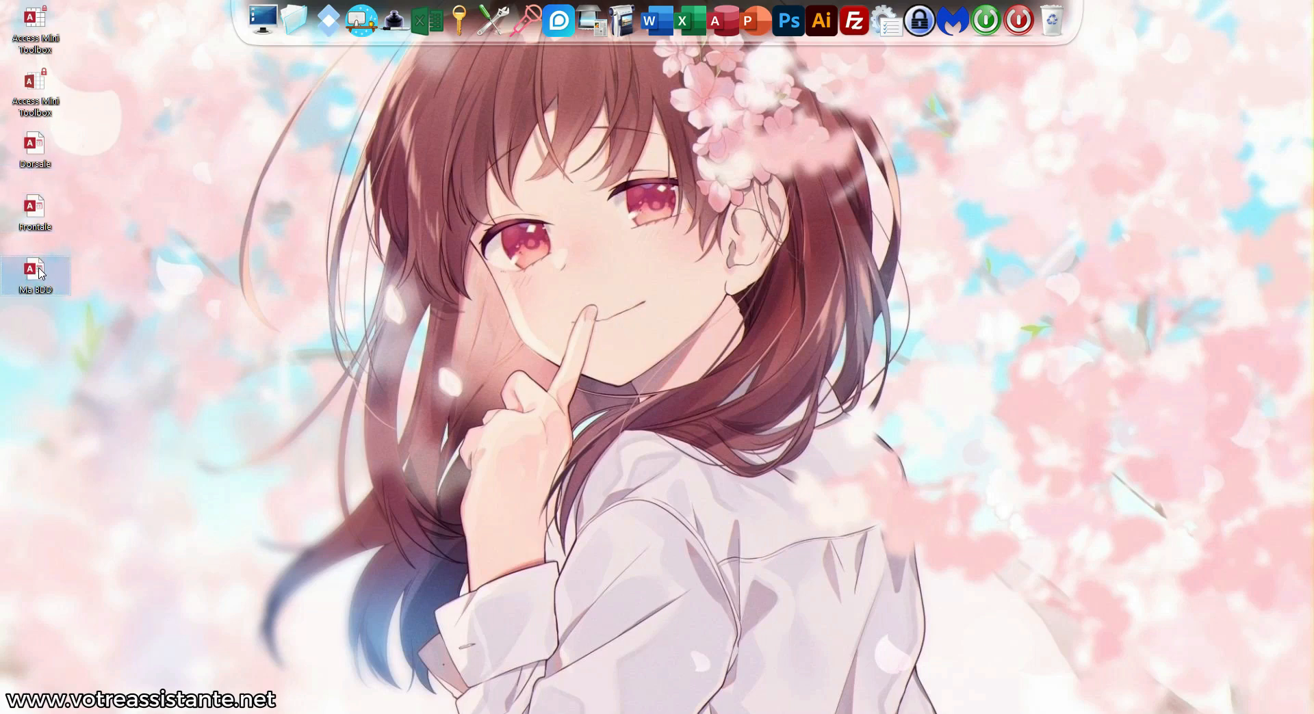
key(Delete)
key(Return)
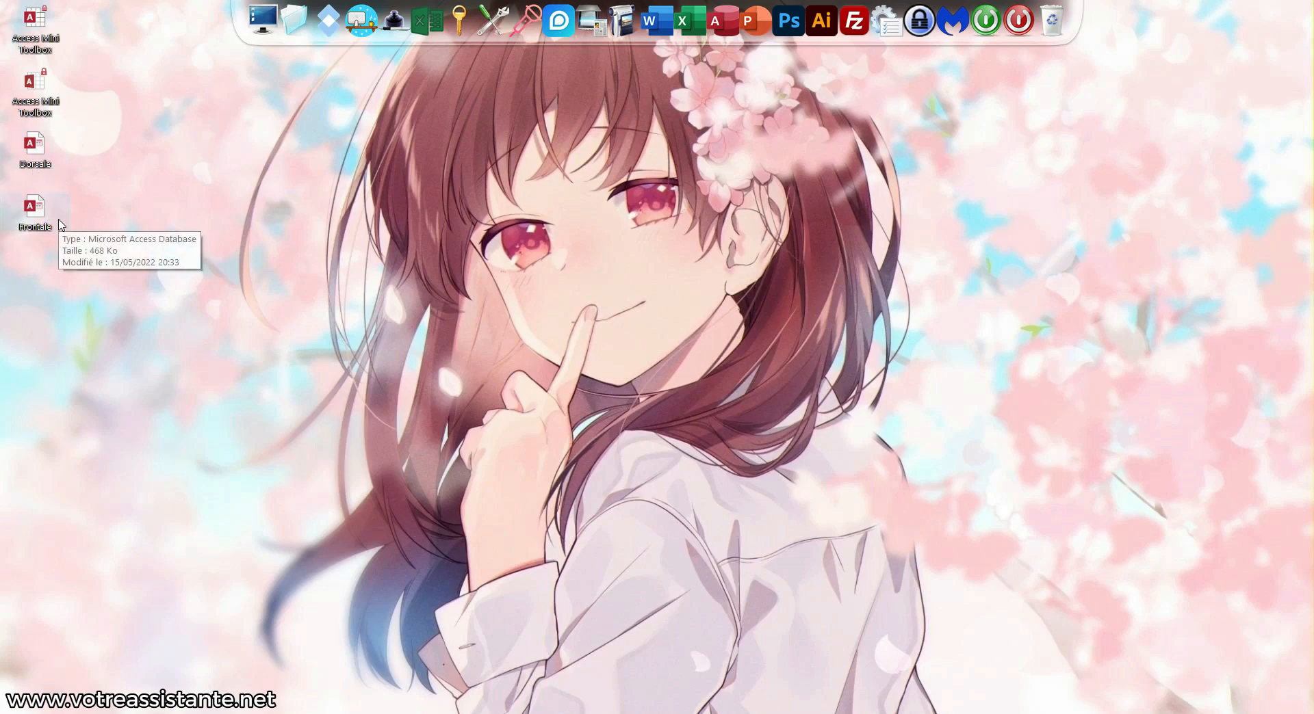
Rename the Dorsale database to Dorsale1 and open it
click(53, 171)
key(F2)
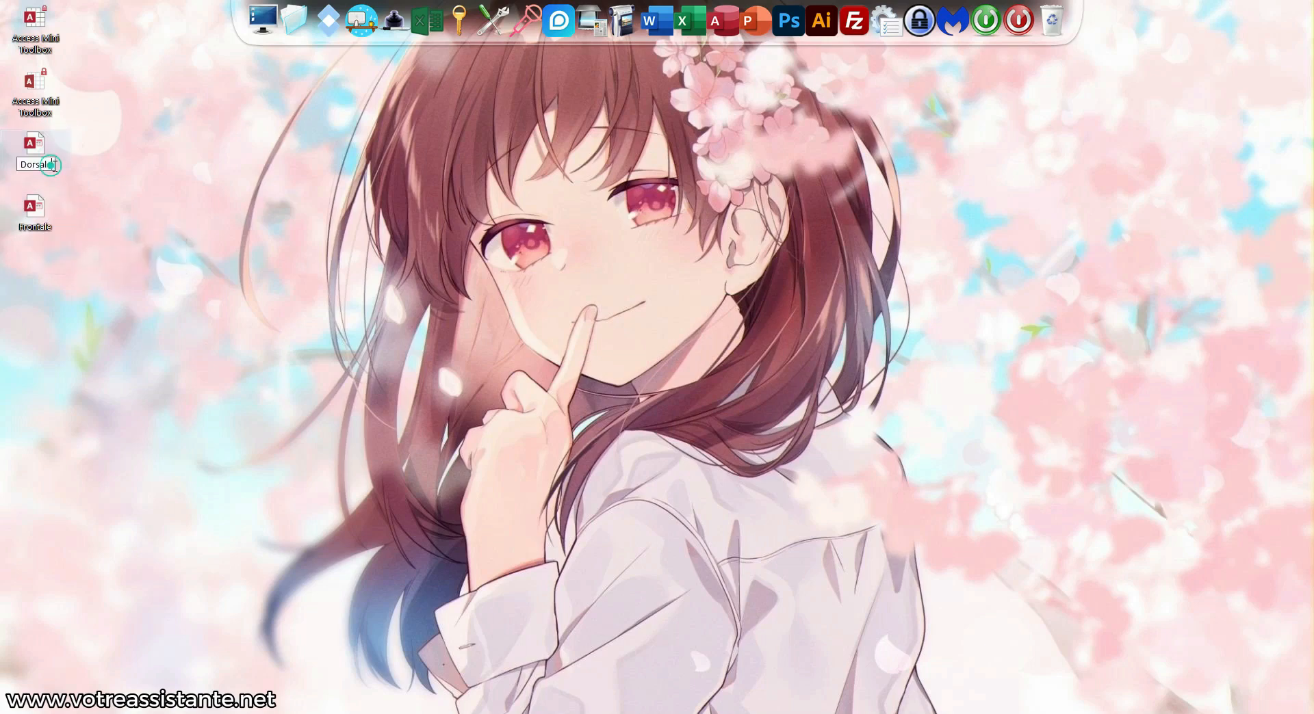
key(End)
text(1)
key(Return)
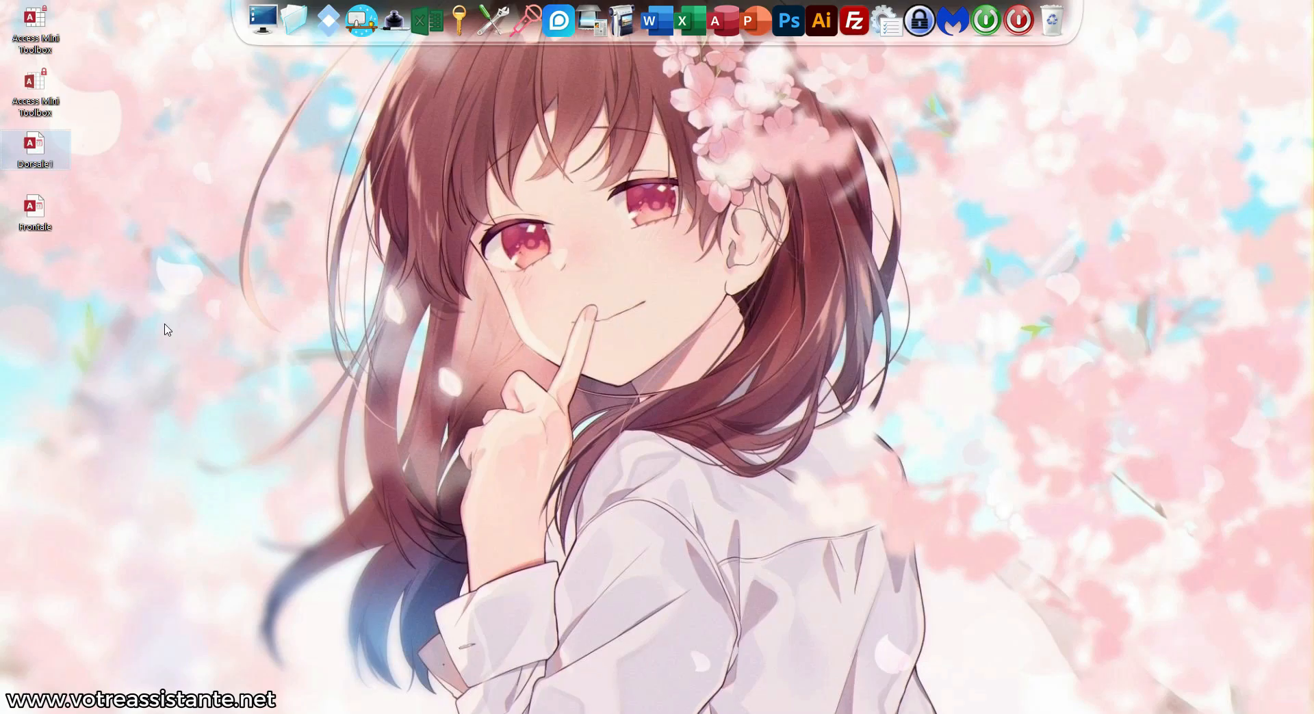
double_click(41, 148)
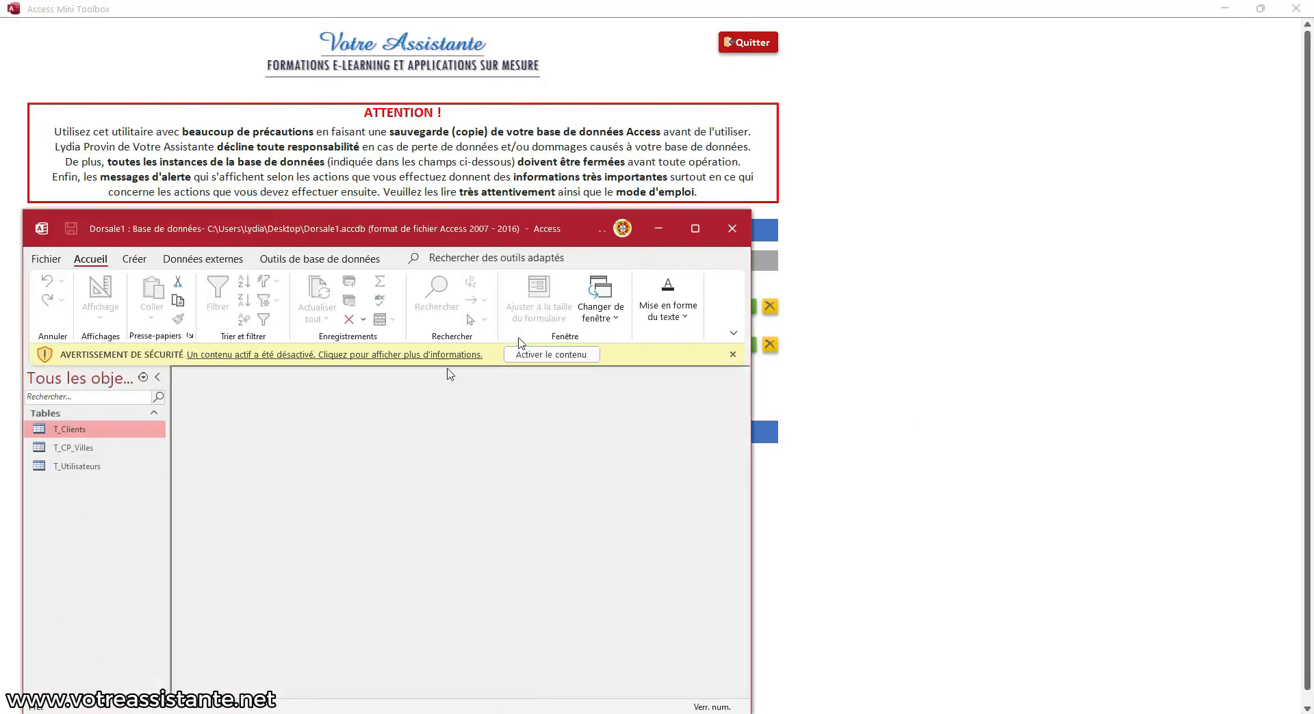
Close Dorsale1, then open Frontale's linked T_CP_Villes table and see the missing Dorsale.accdb error
click(732, 228)
click(1225, 7)
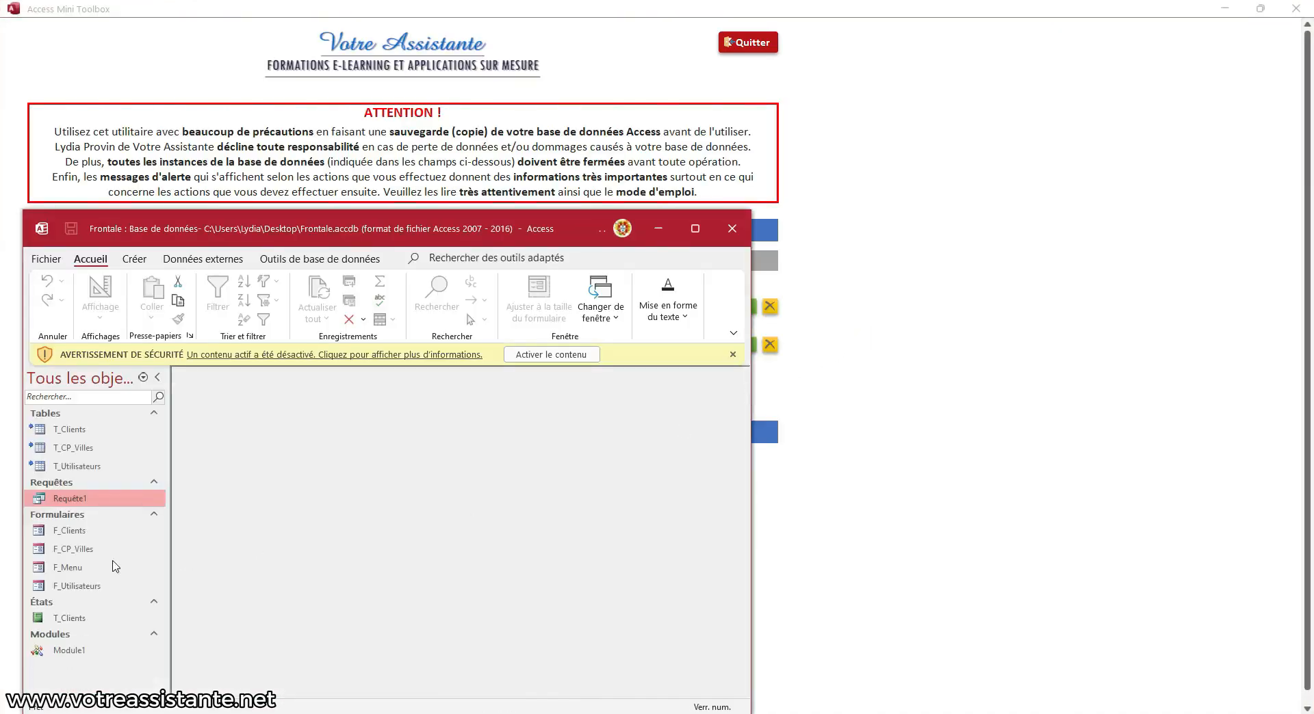
double_click(99, 449)
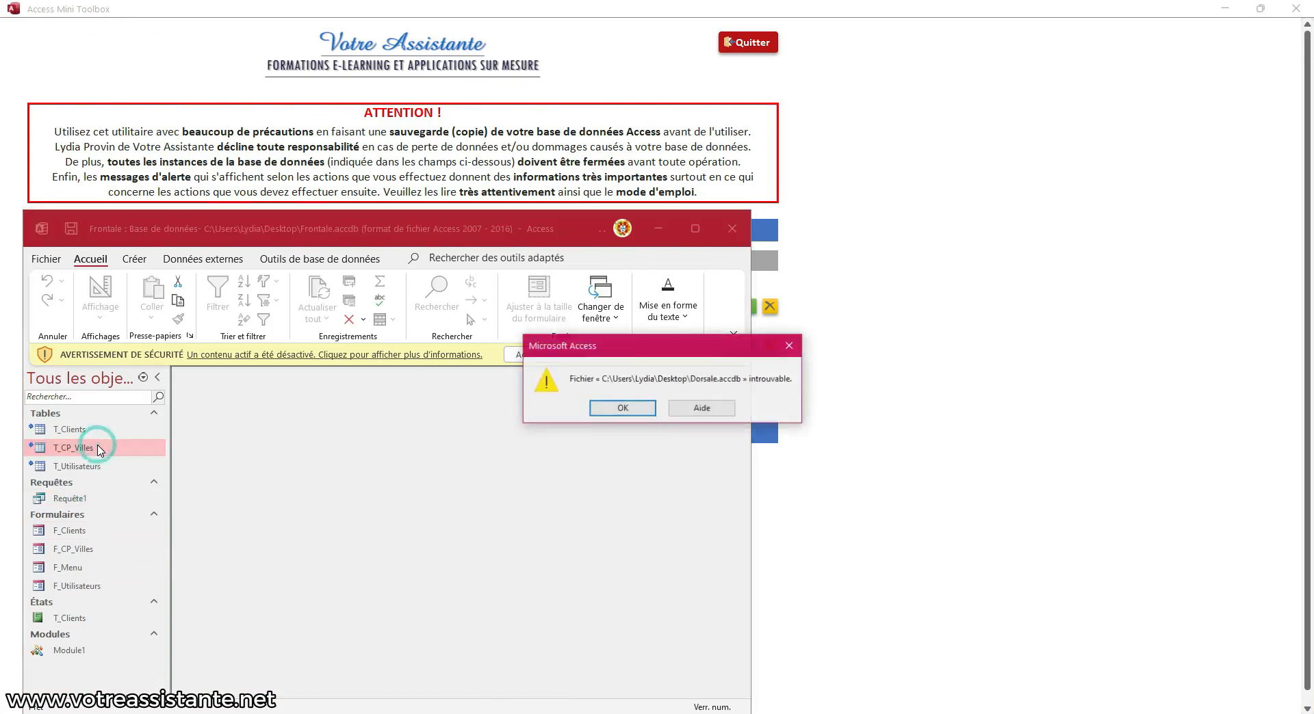
click(644, 409)
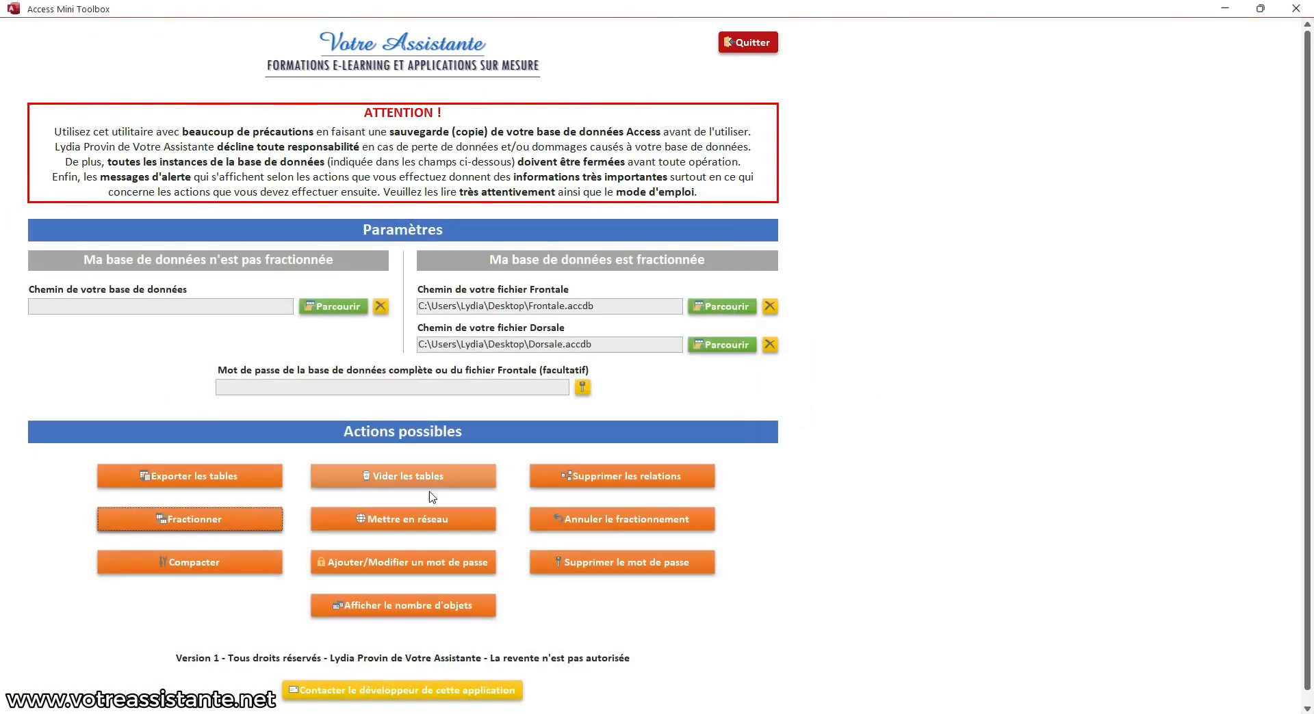
In the toolbox, start re-linking Frontale and choose Dorsale1.accdb as the Dorsale file
click(387, 530)
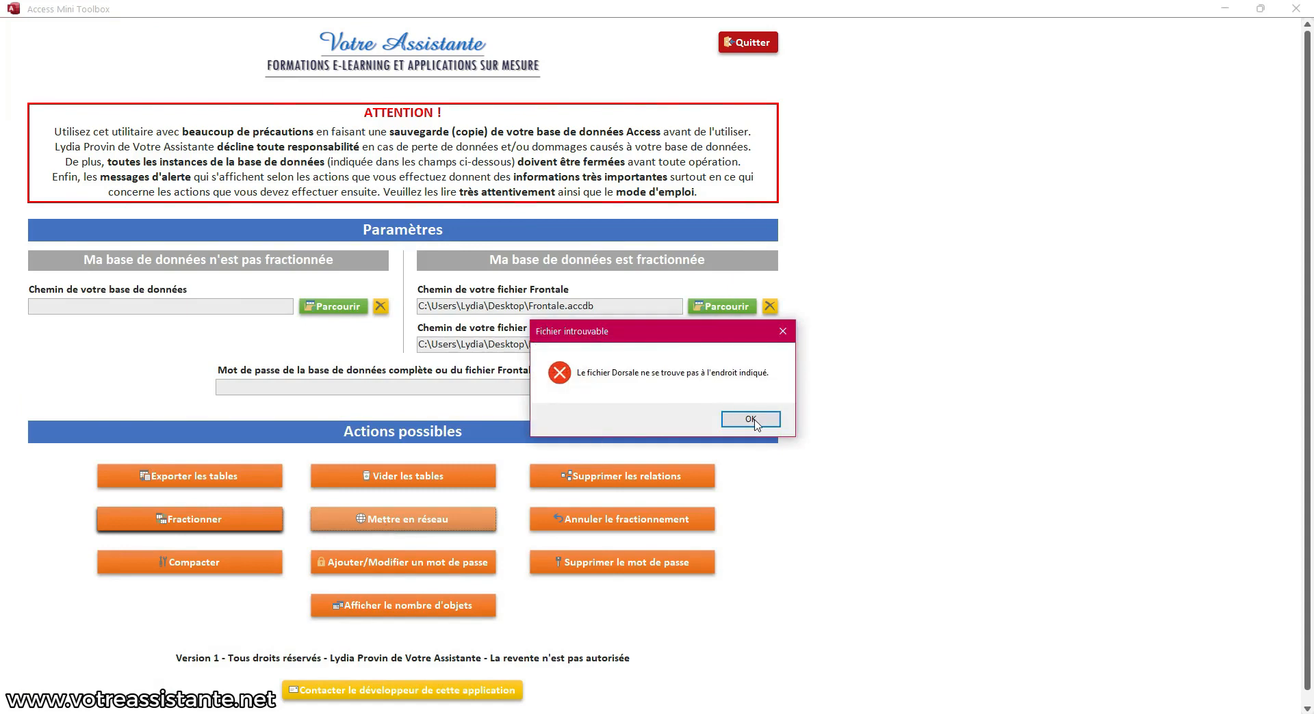
click(751, 419)
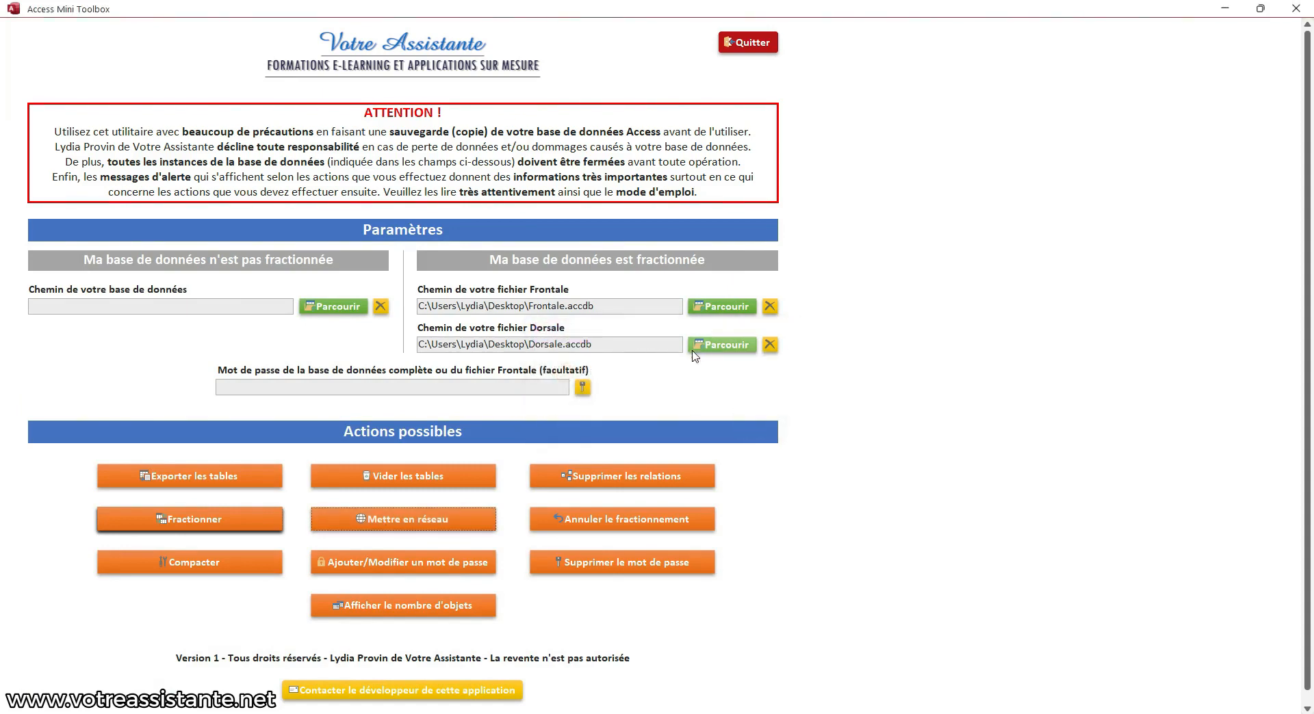
click(718, 349)
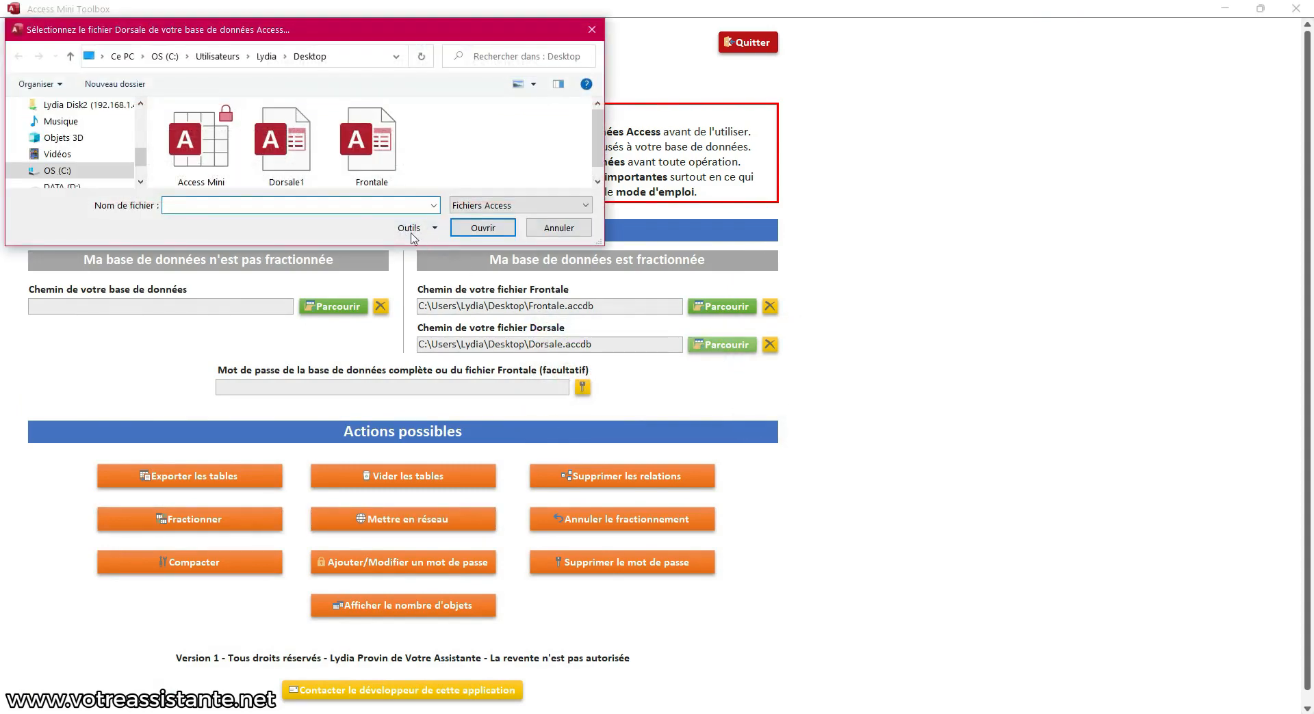
double_click(286, 144)
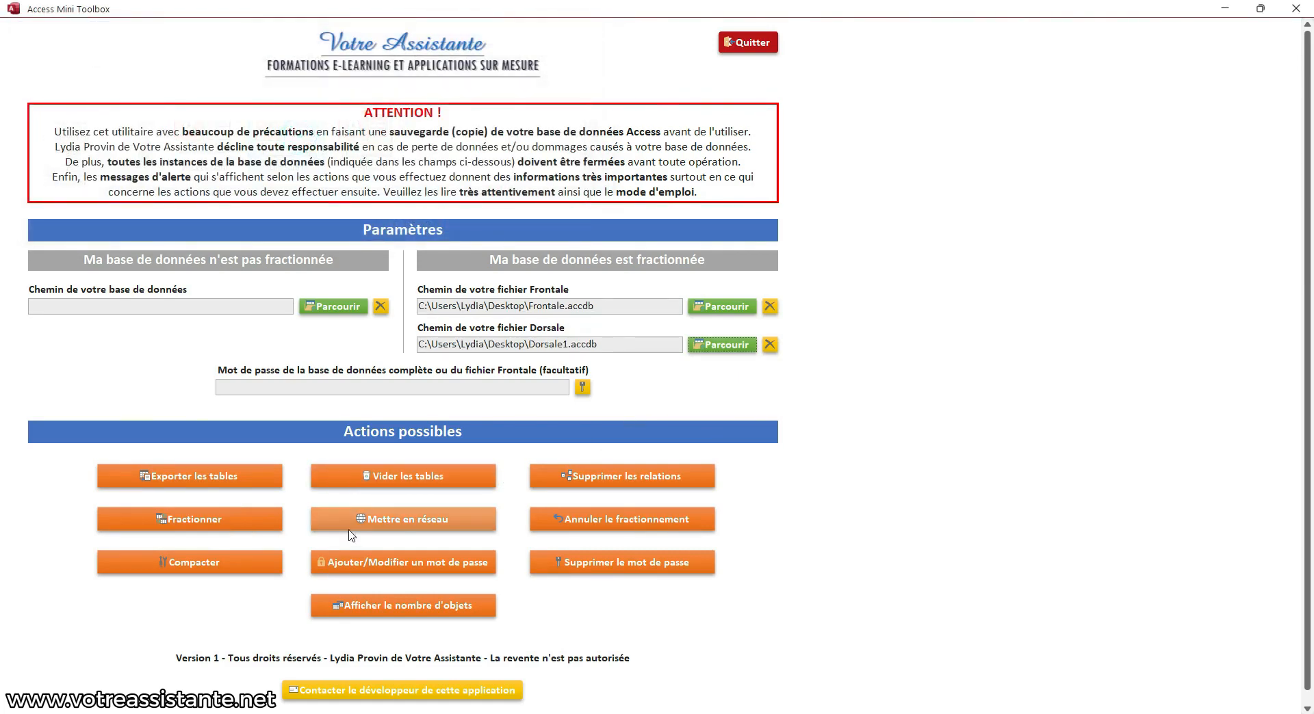
Re-link Frontale to Dorsale1.accdb with Mettre en réseau, declaring that Dorsale has no password
click(413, 531)
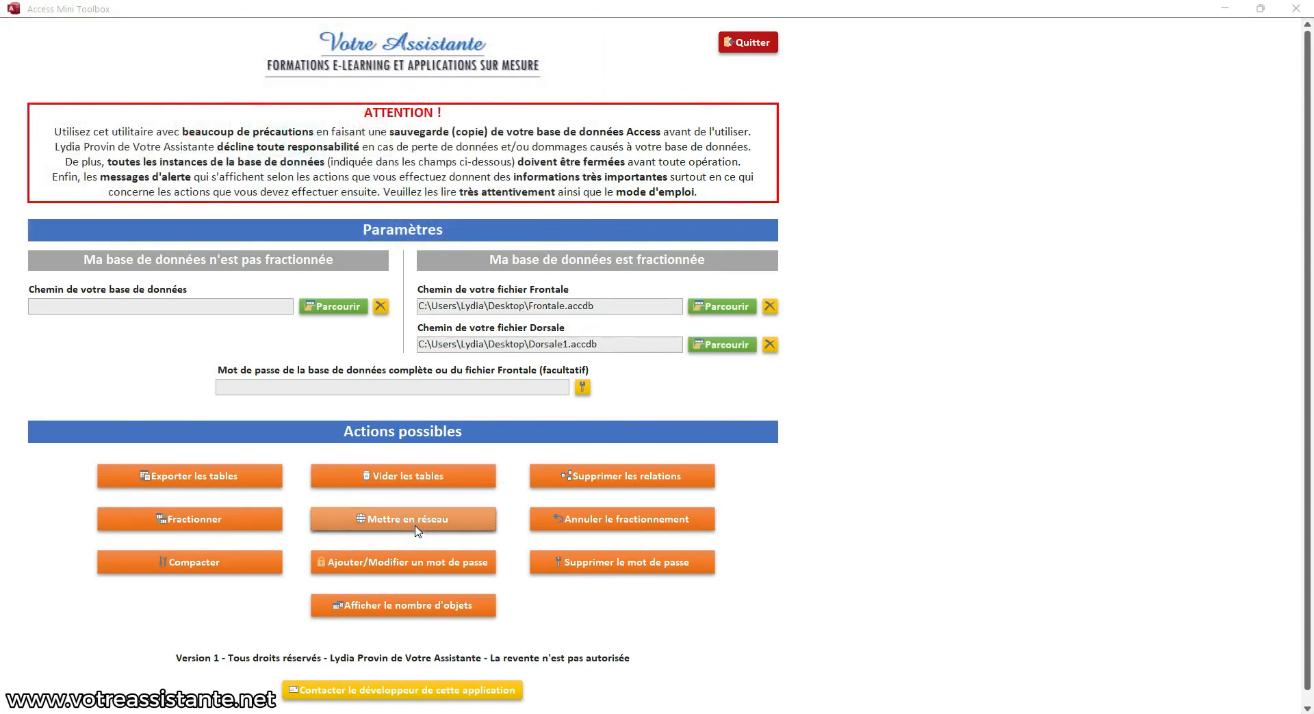
click(726, 474)
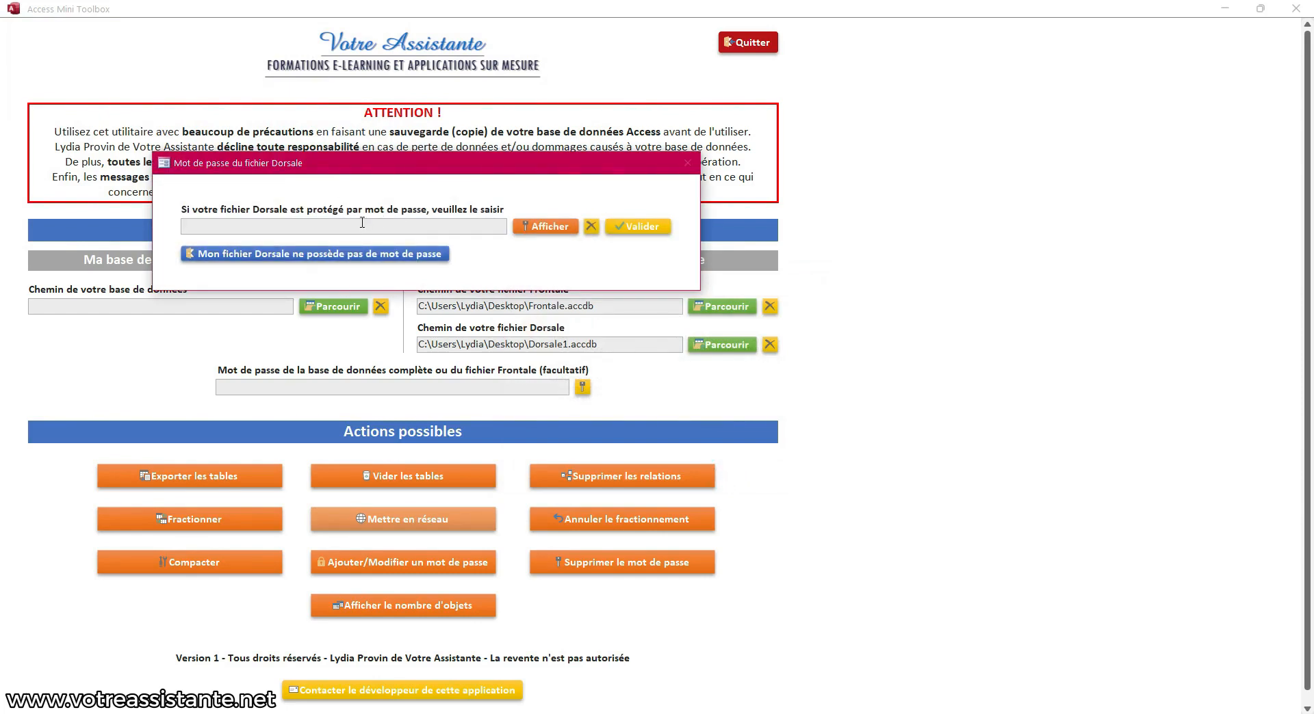
click(288, 256)
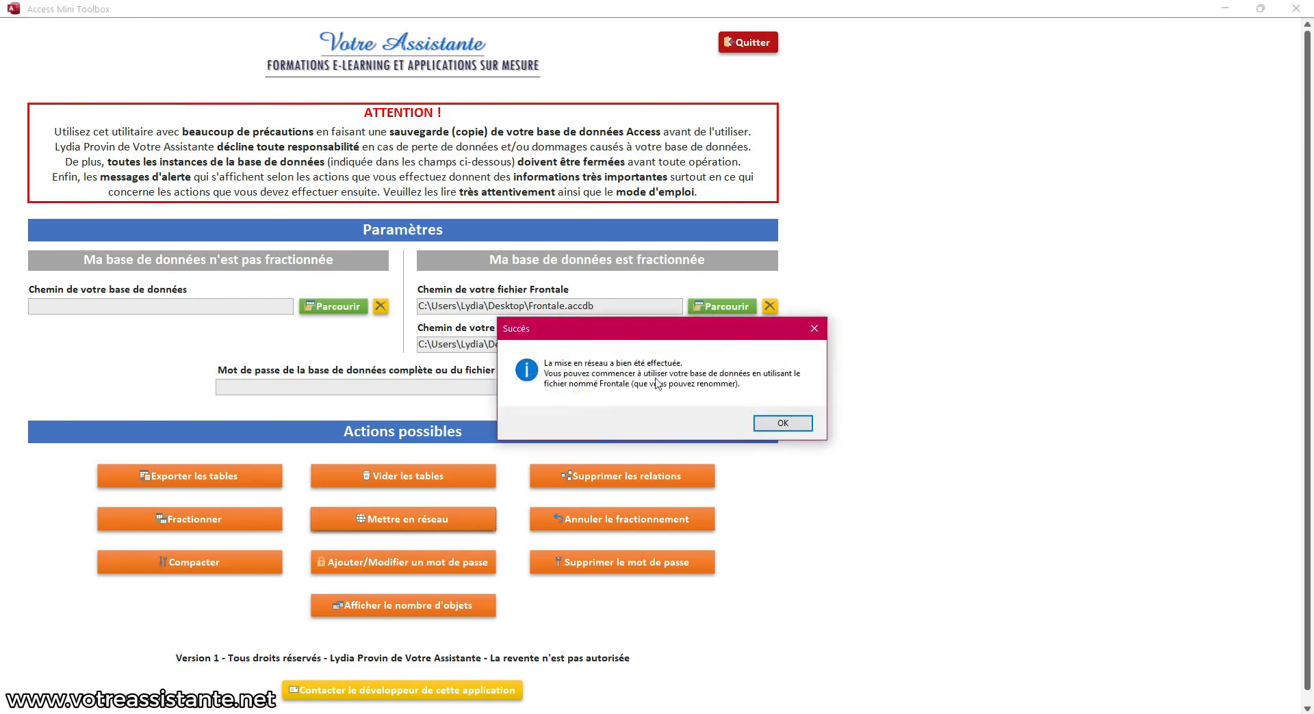
click(782, 423)
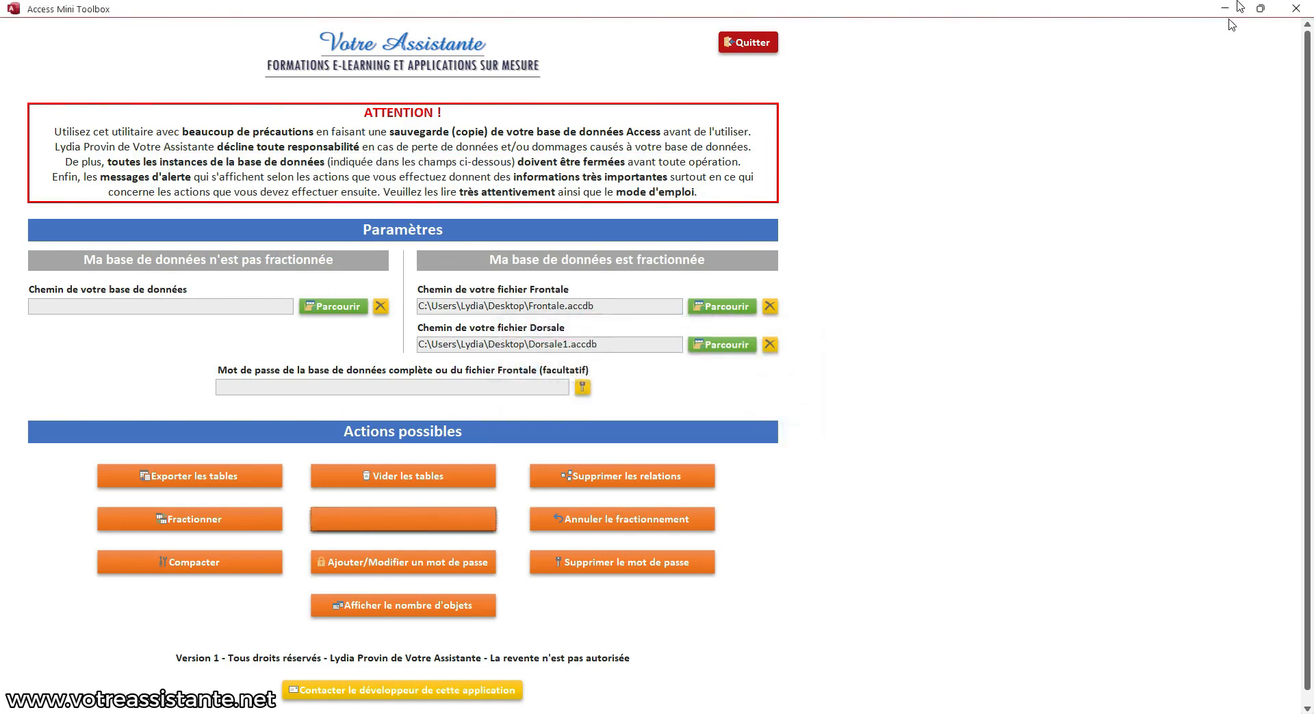
click(1225, 10)
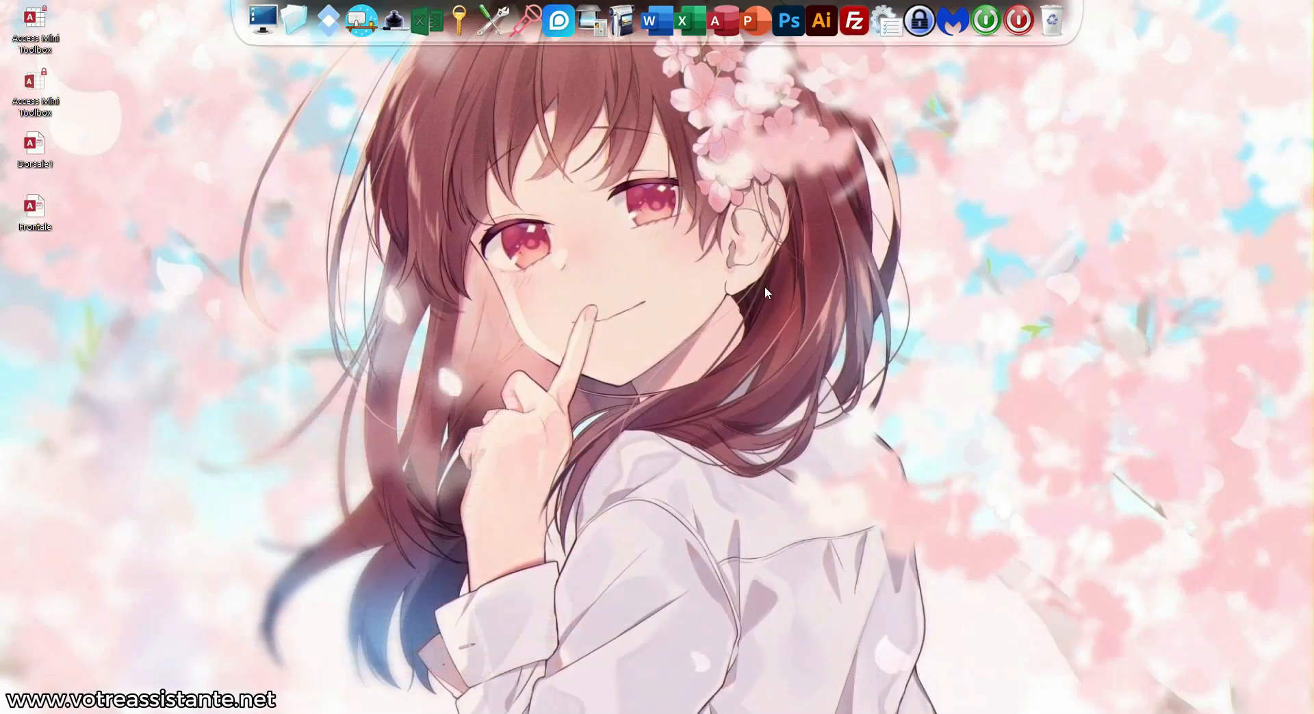
double_click(47, 202)
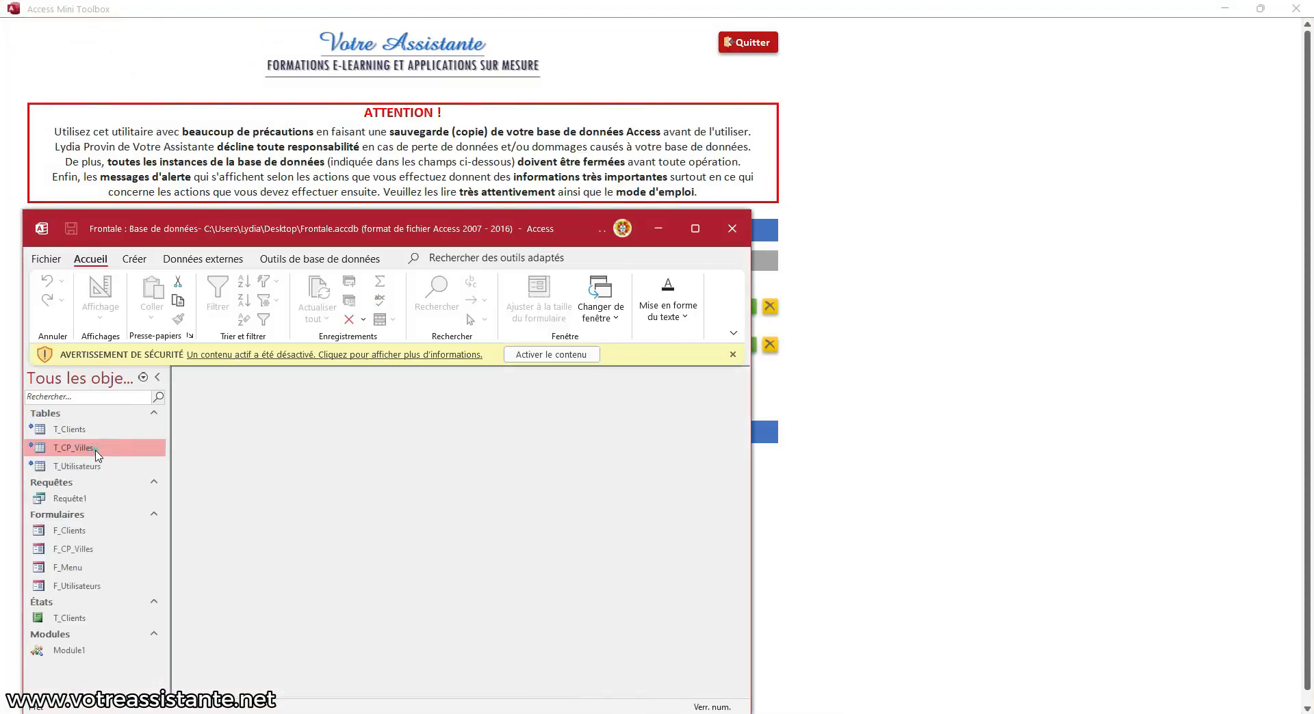
double_click(96, 453)
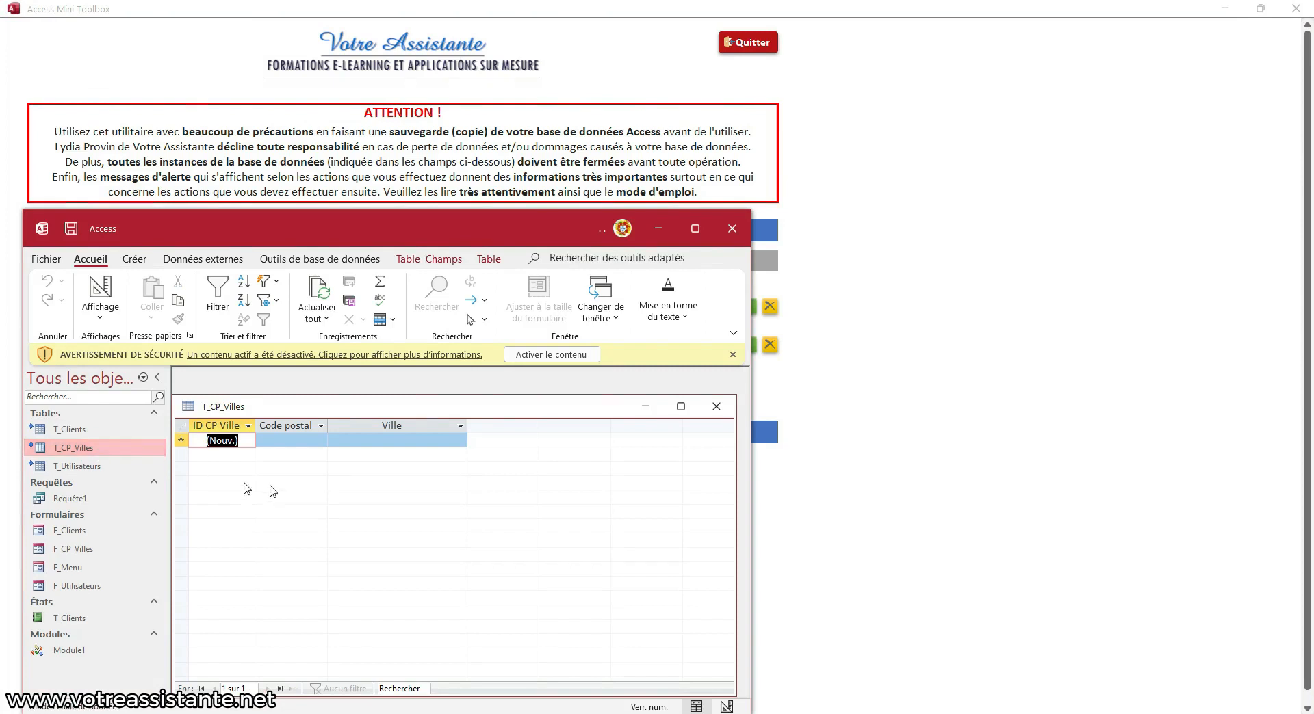
double_click(105, 534)
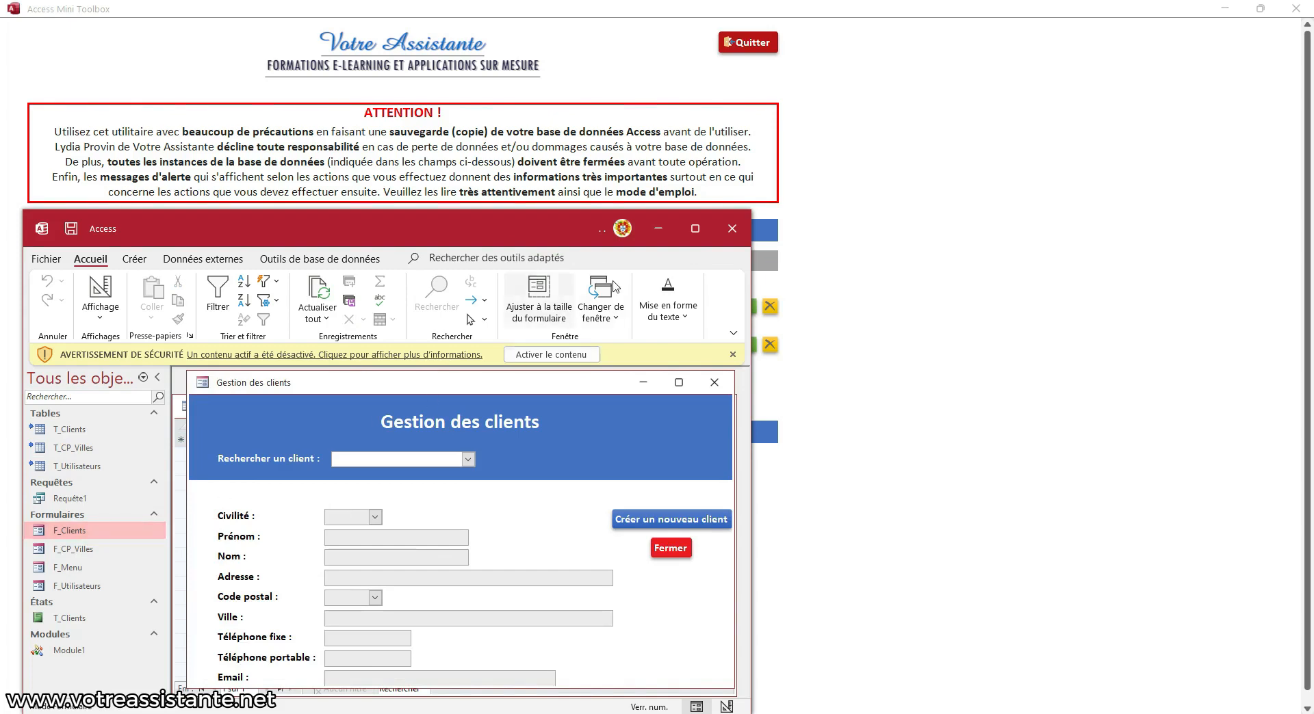
click(732, 229)
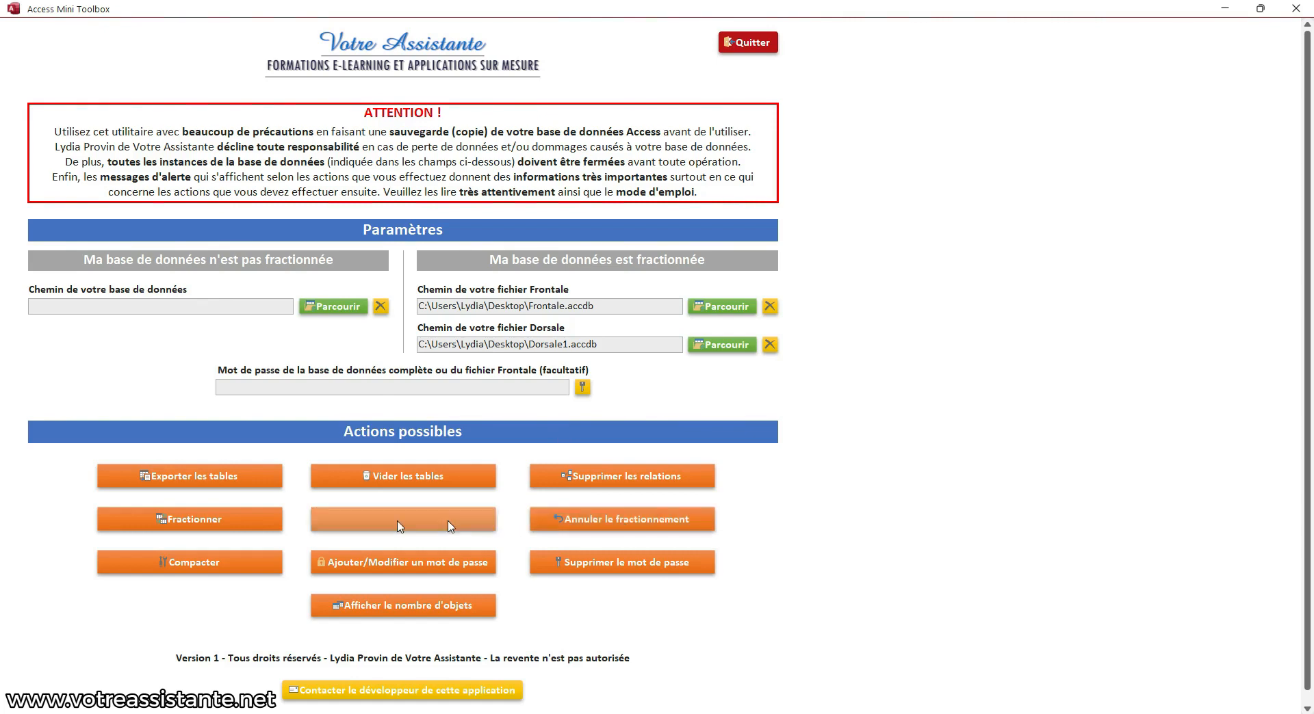
Undo the Frontale/Dorsale split, accepting the backup and declaring Dorsale passwordless, then minimize the toolbox
click(605, 520)
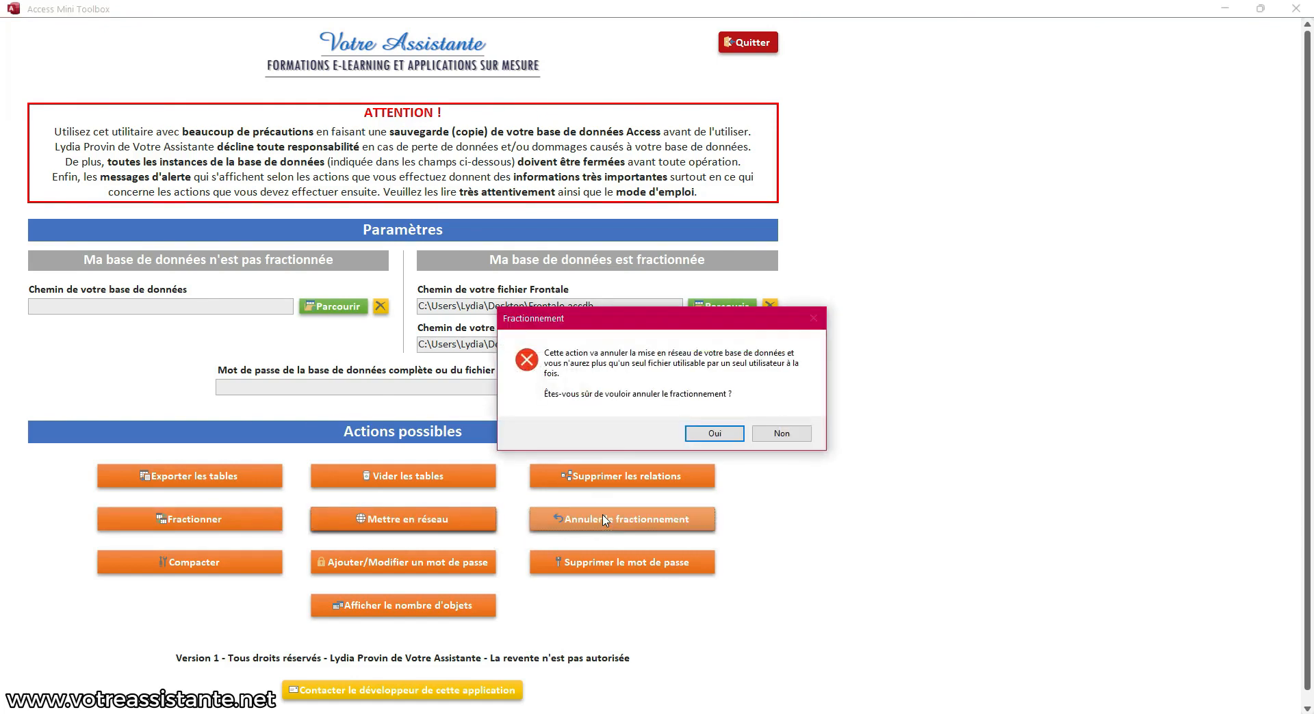
click(708, 438)
click(729, 418)
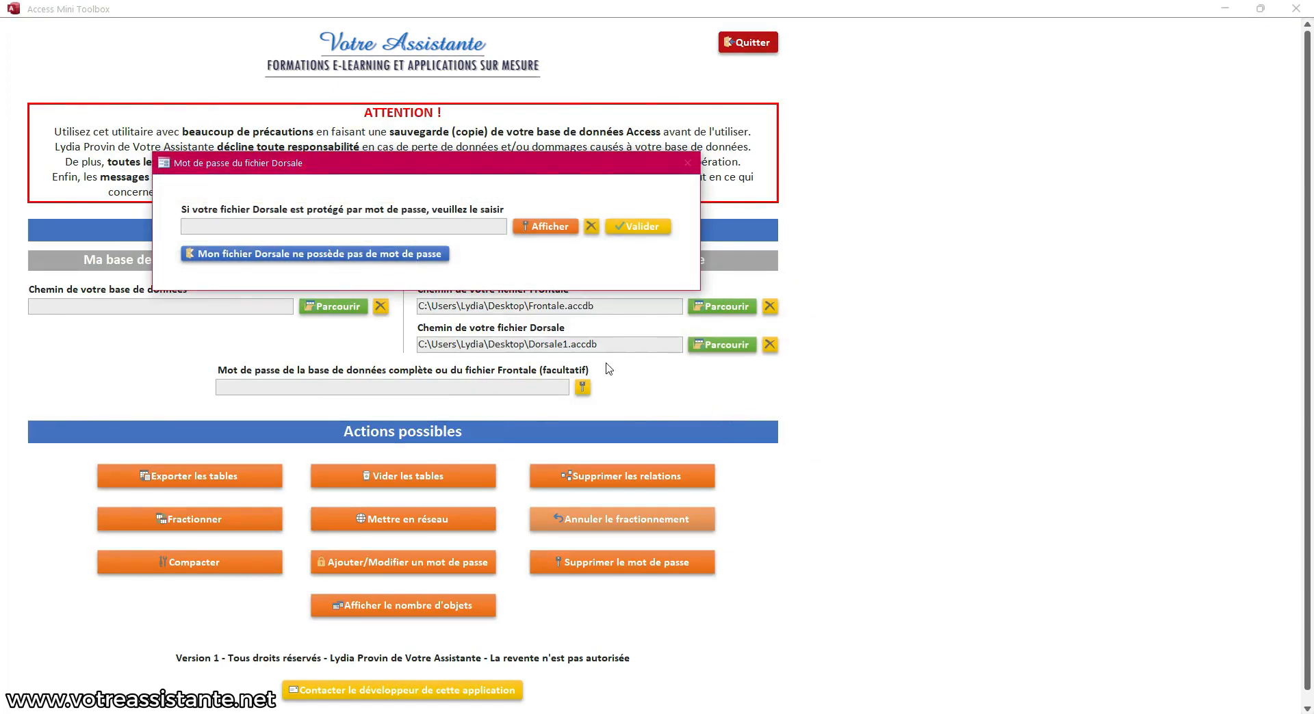
click(304, 257)
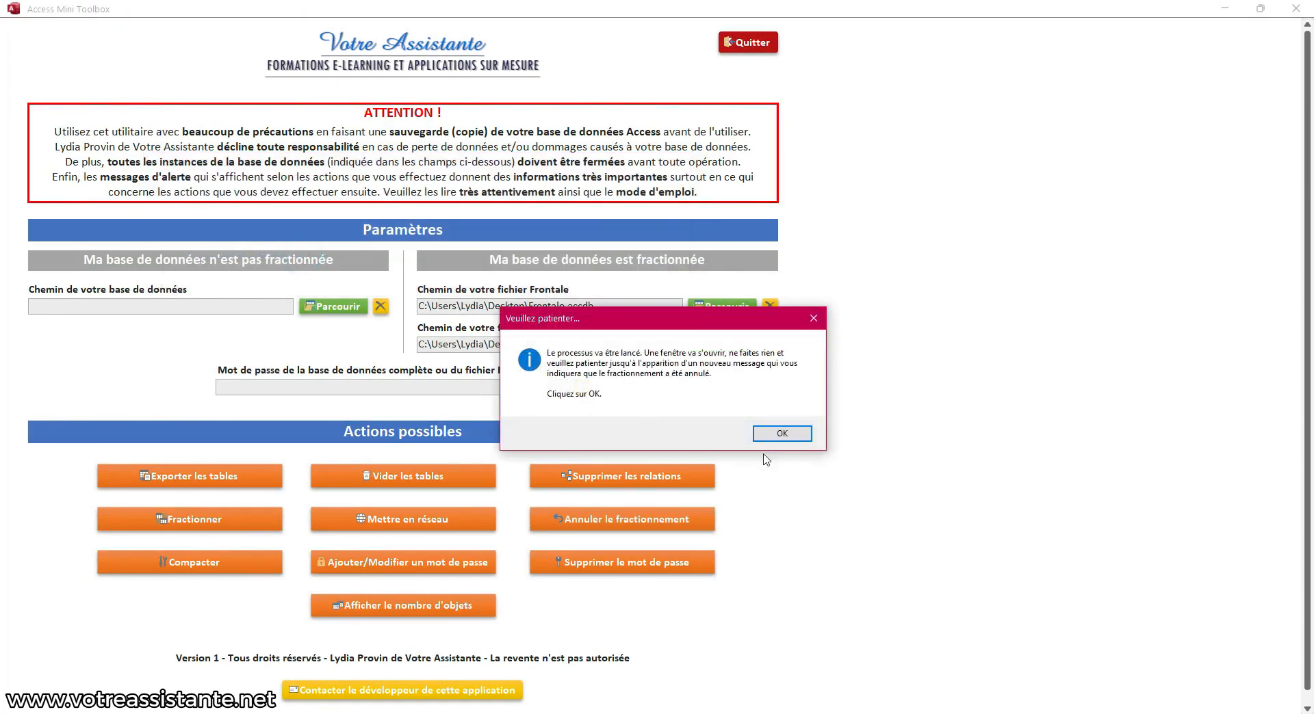
click(787, 433)
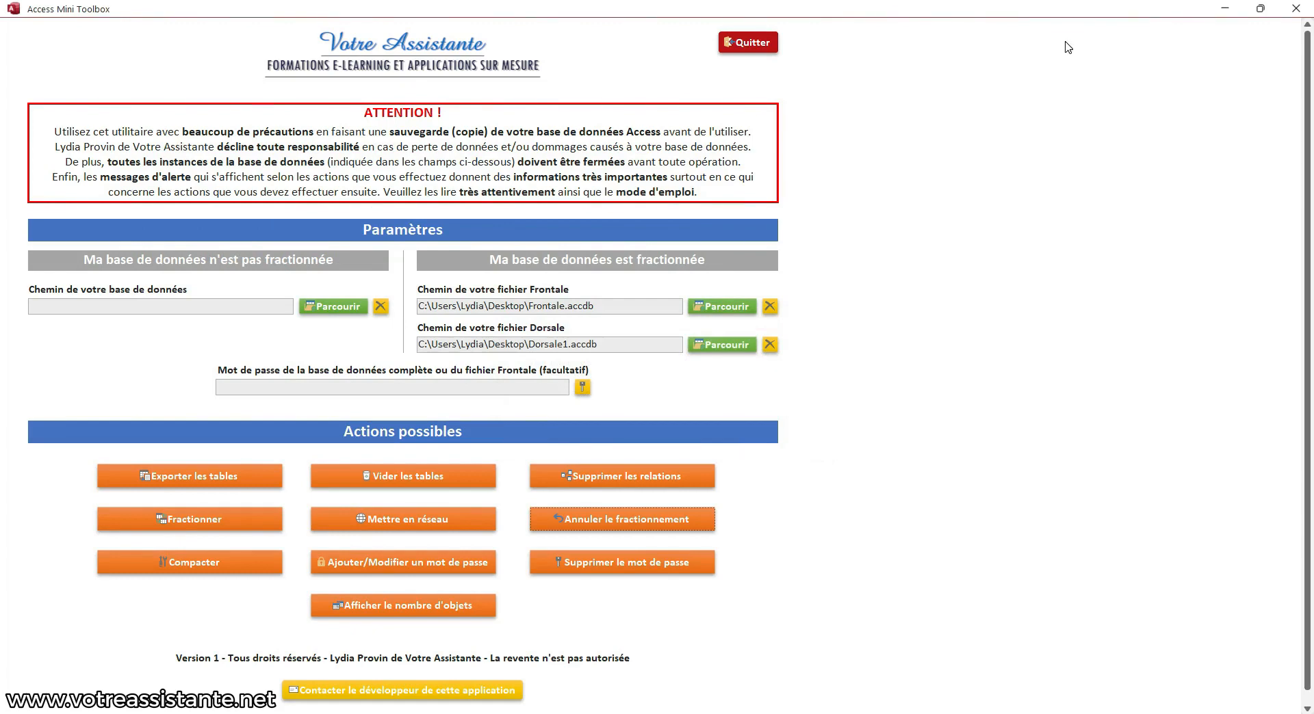
click(781, 452)
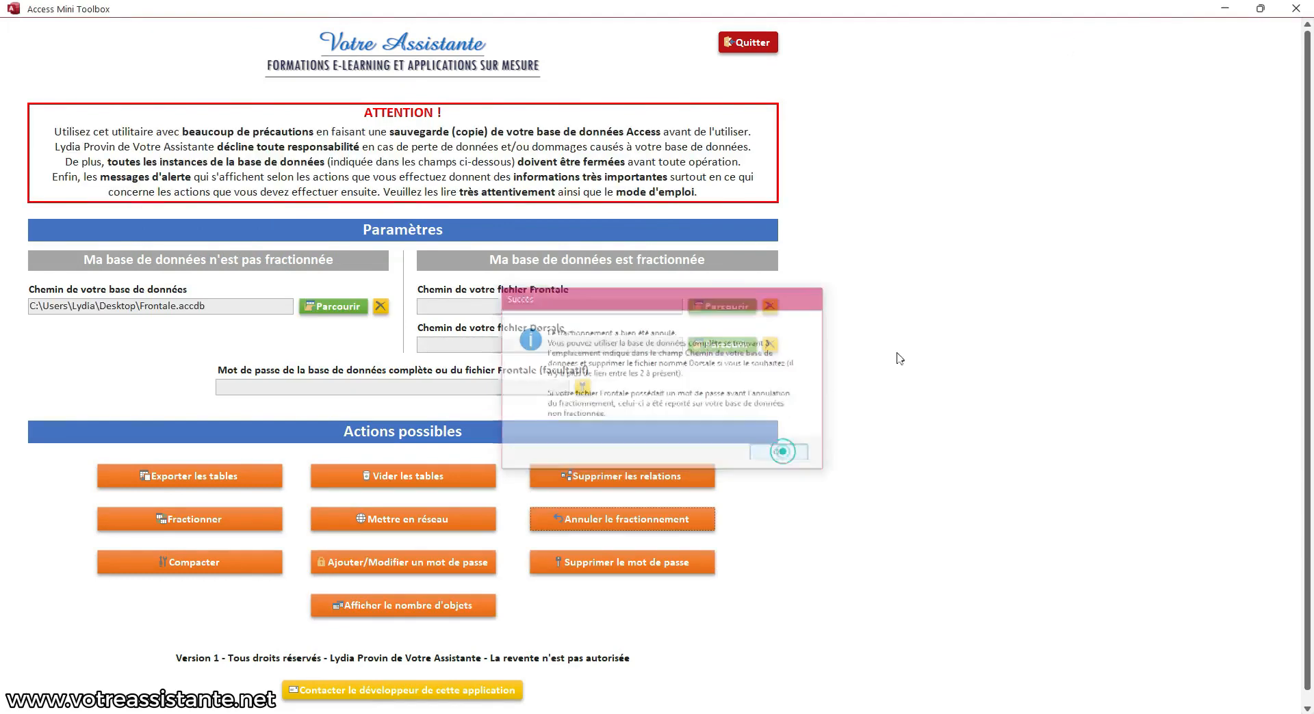
click(1224, 8)
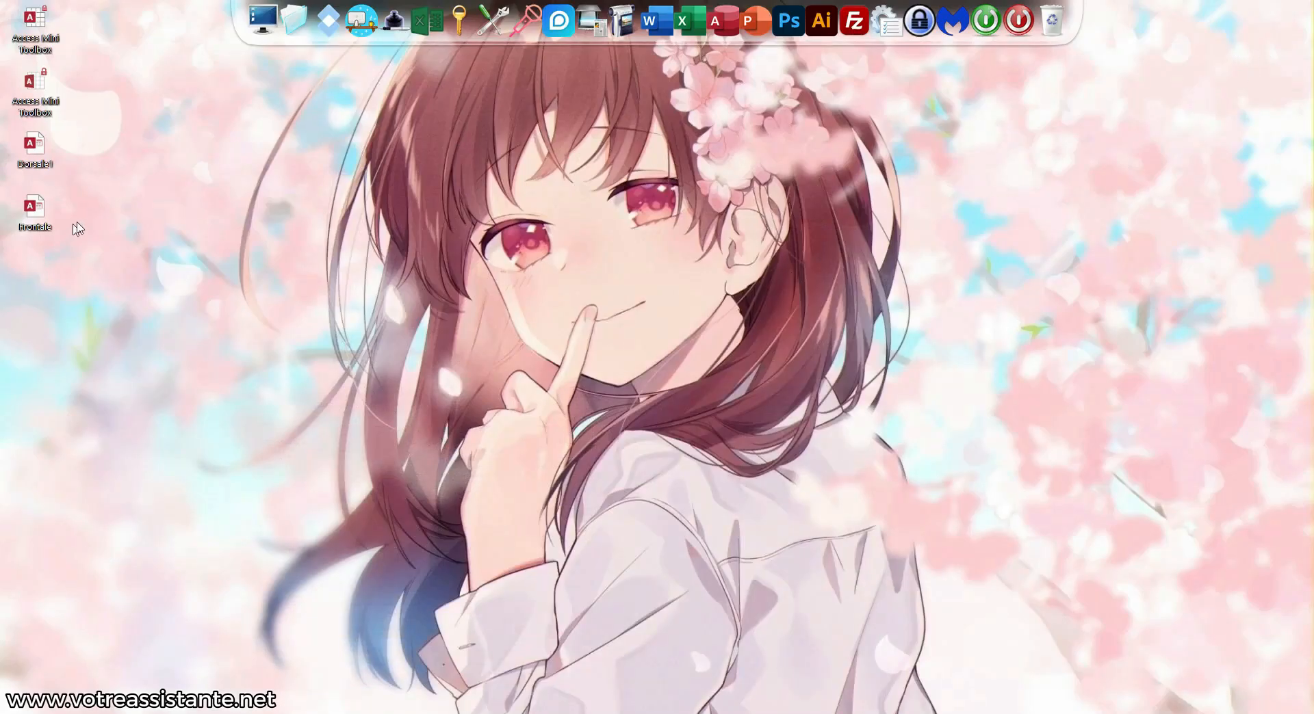
Open Frontale from the desktop, check the F_Clients form, then close the database
double_click(29, 149)
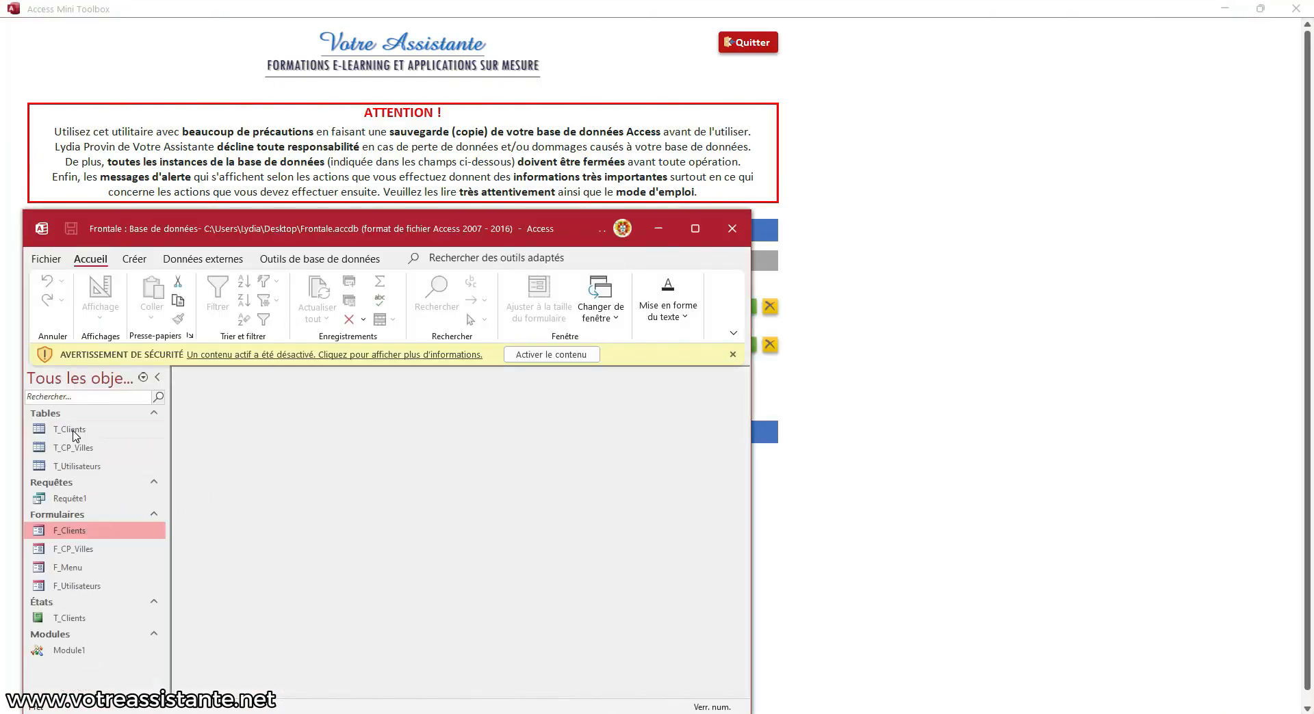
double_click(76, 532)
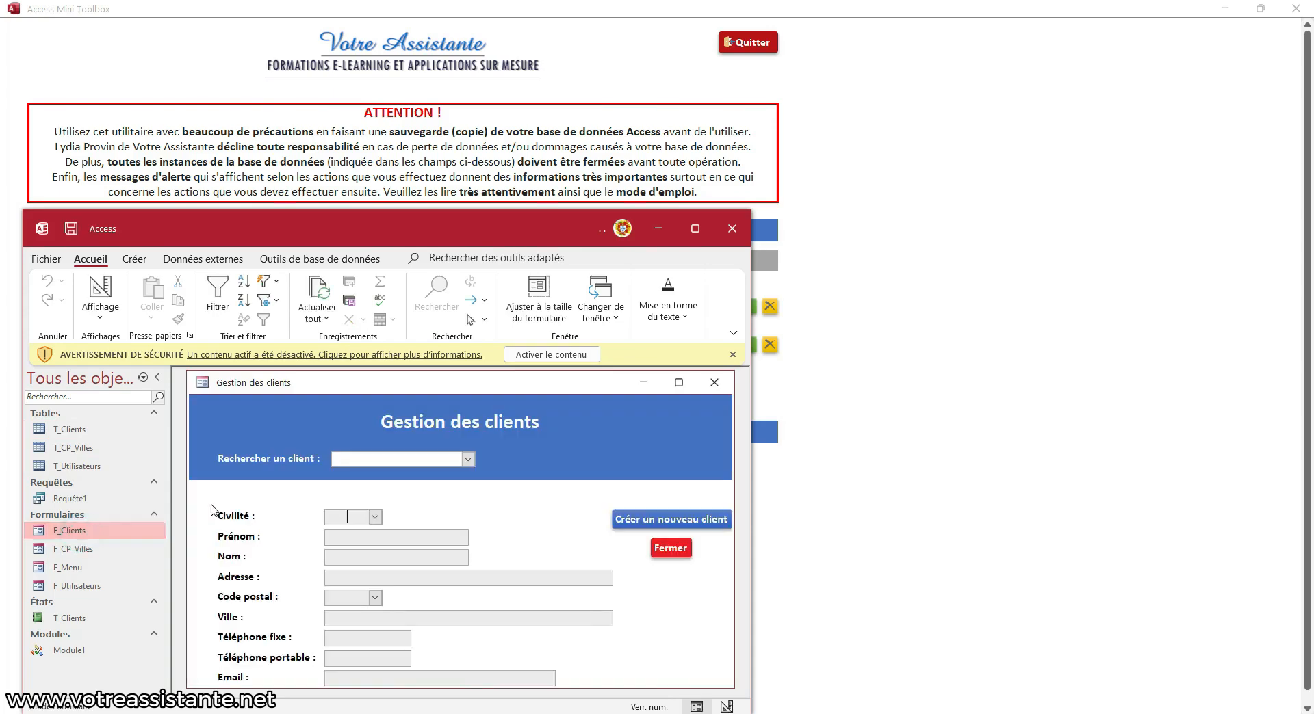
click(731, 229)
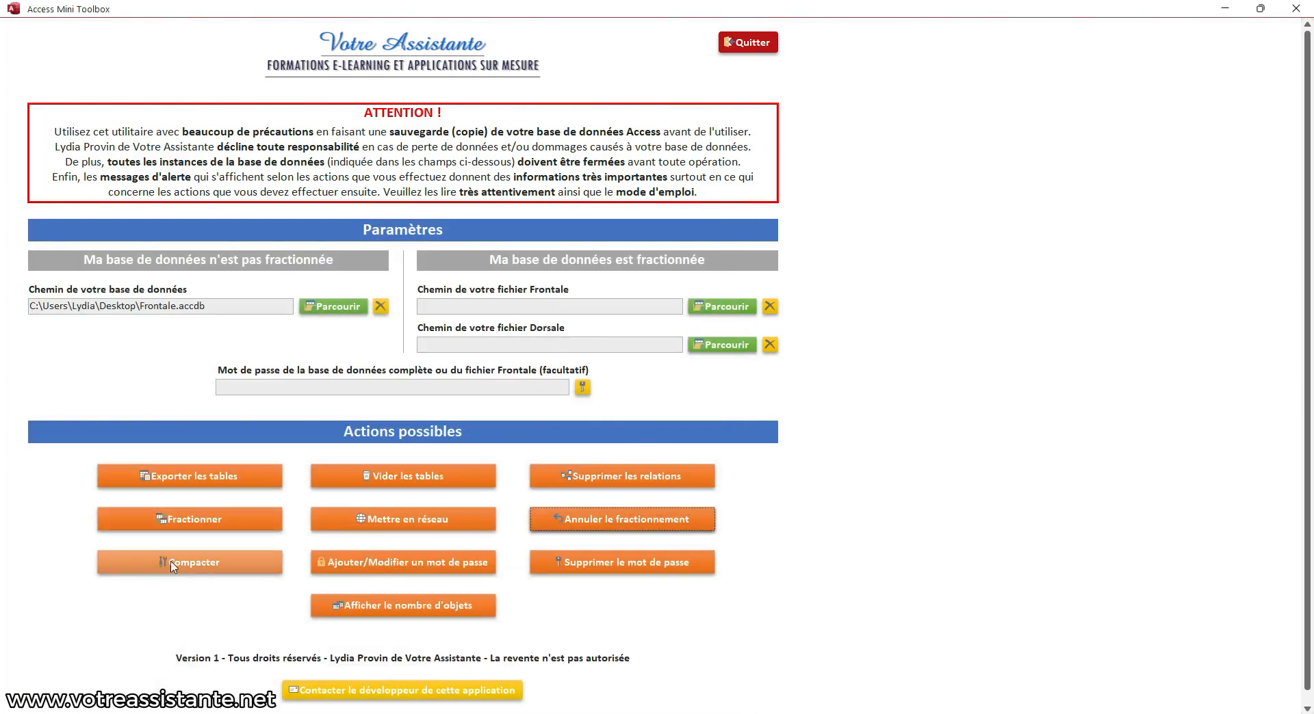
Compact Frontale.accdb, confirming both warnings and the wait notice until compaction completes
click(212, 573)
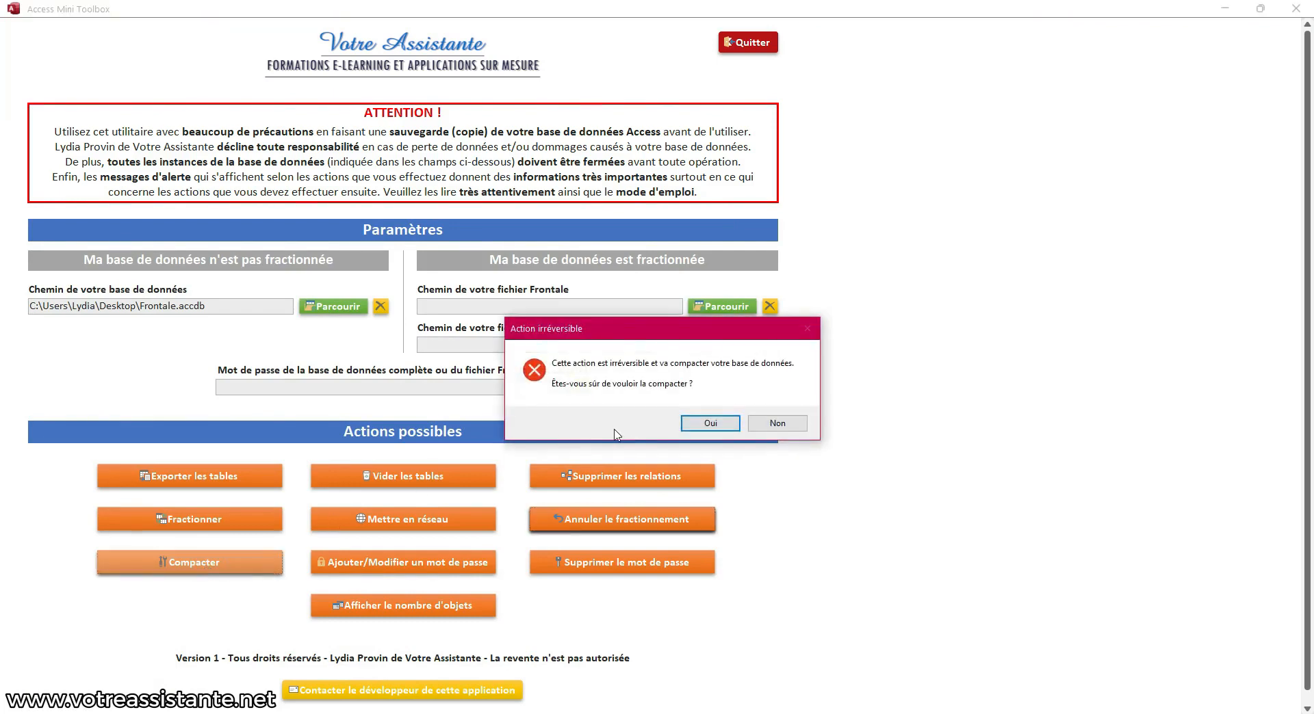
click(736, 427)
click(715, 420)
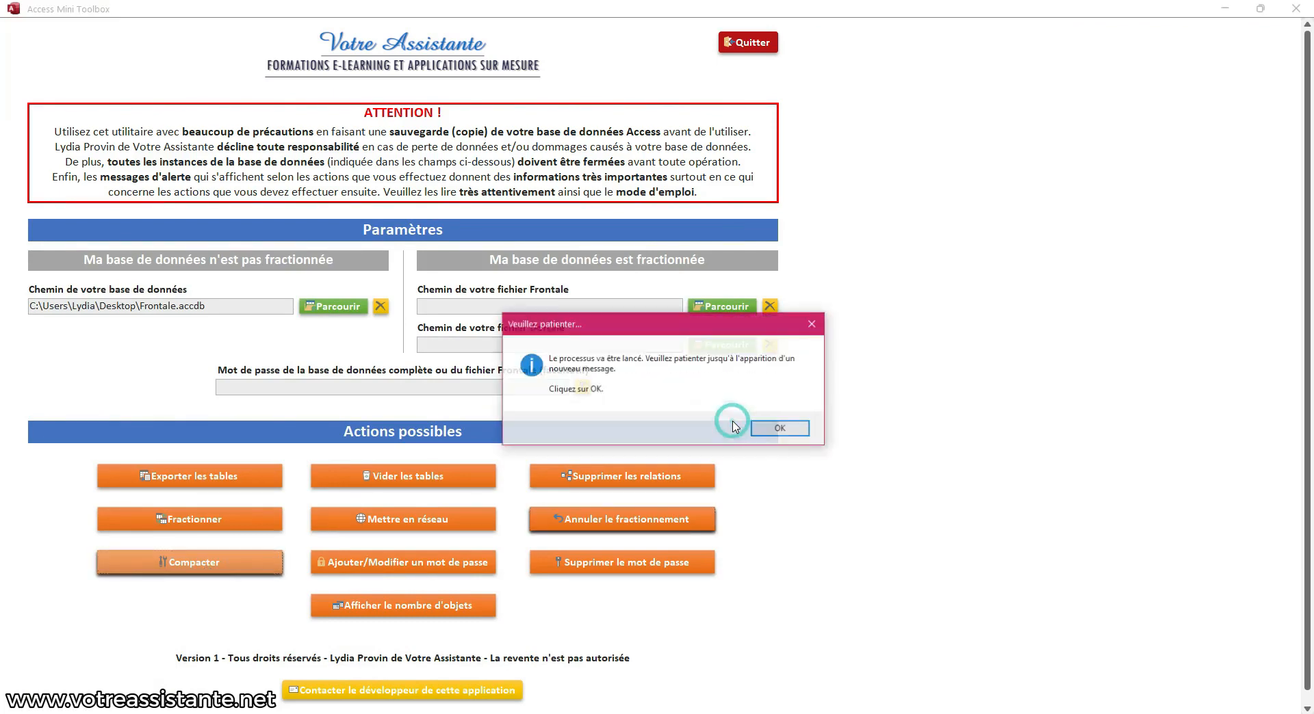
click(804, 429)
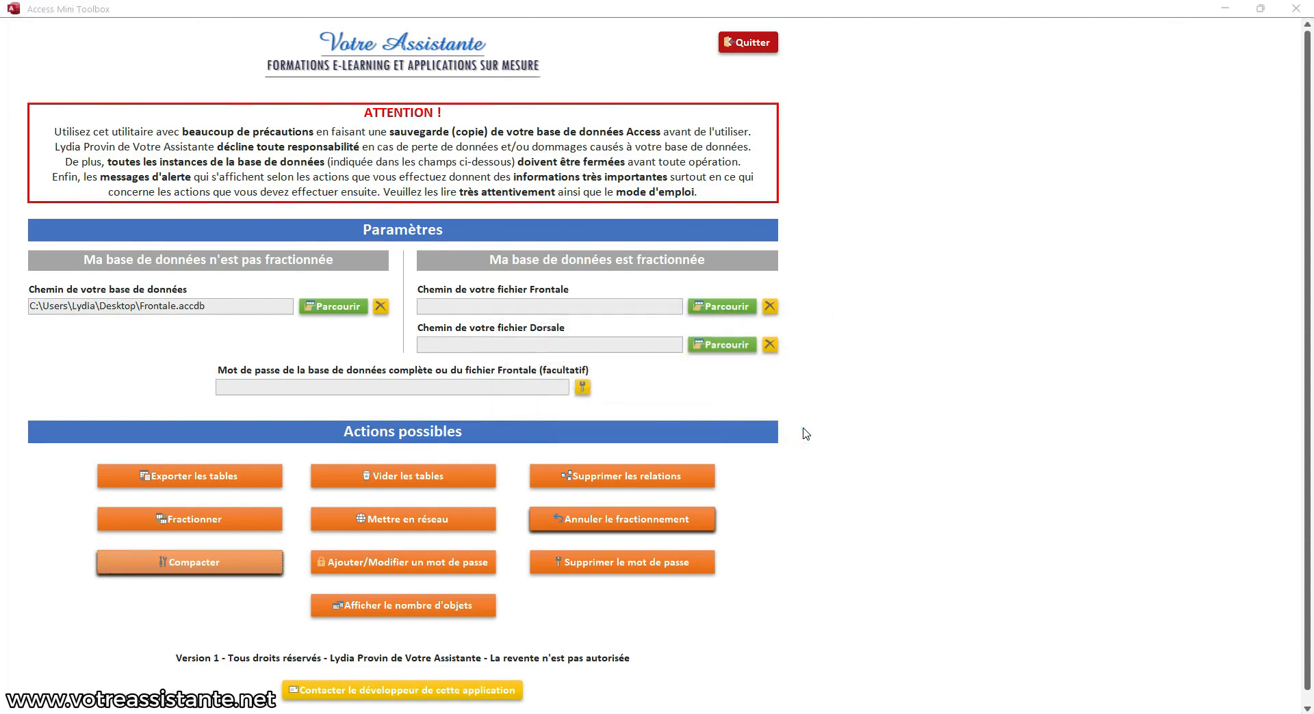
click(736, 422)
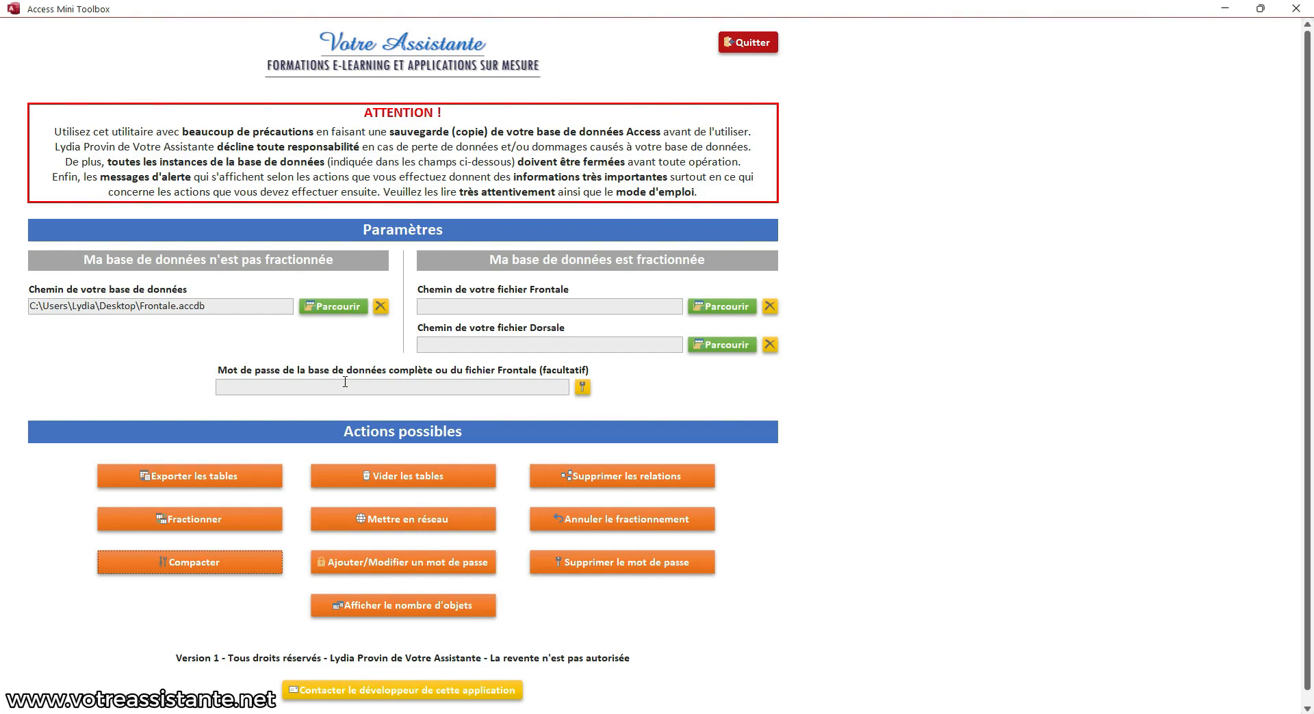
Add a new database password to Frontale.accdb, then minimize the toolbox and reopen Frontale
click(384, 563)
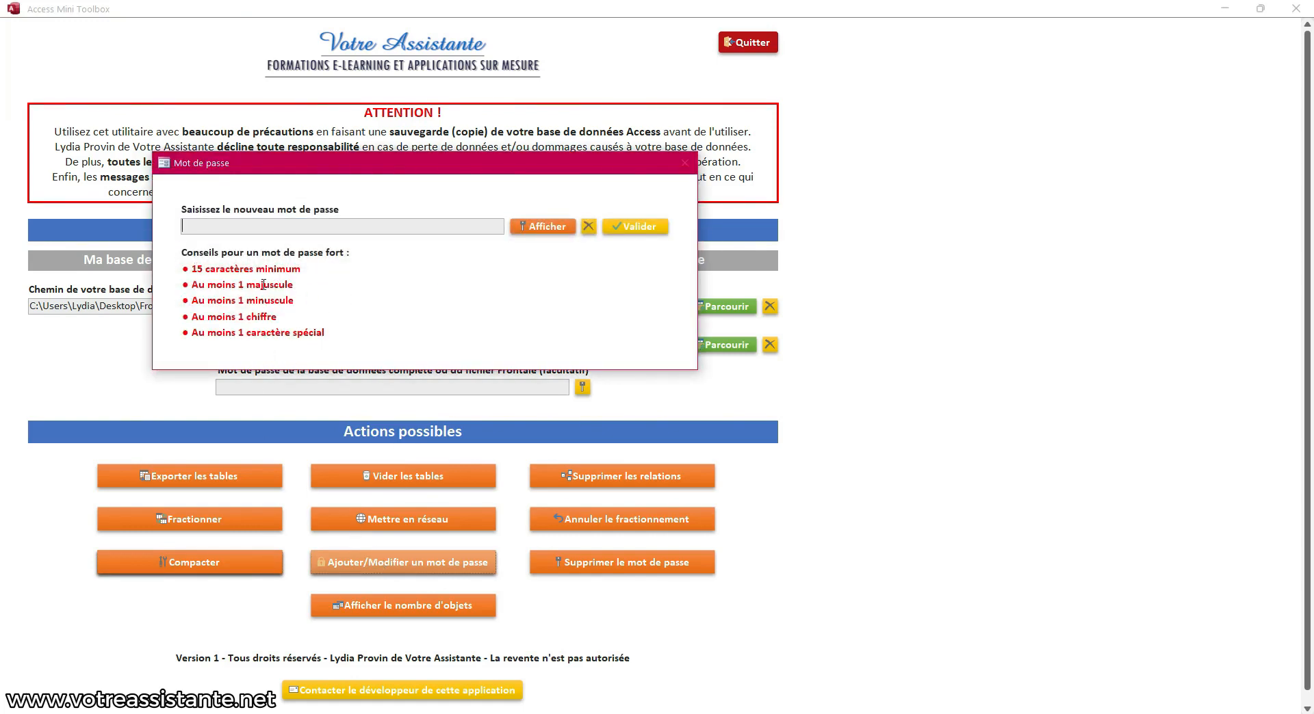
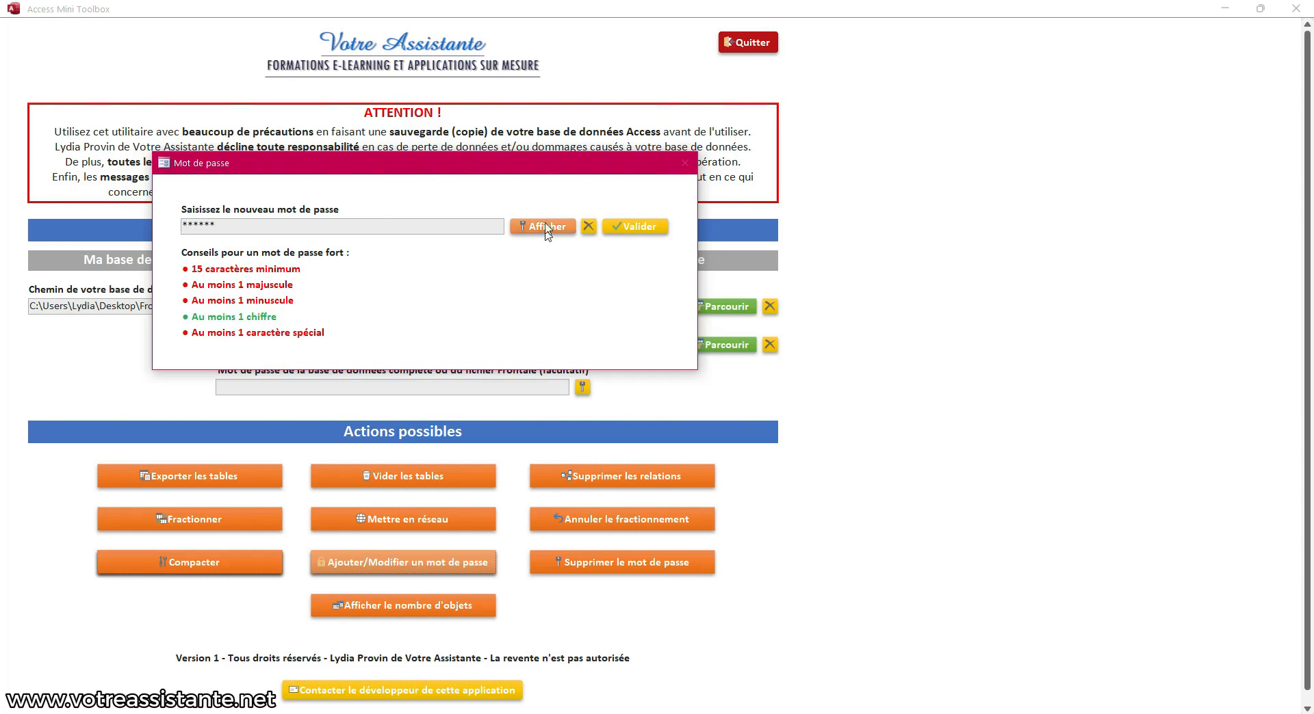
click(631, 227)
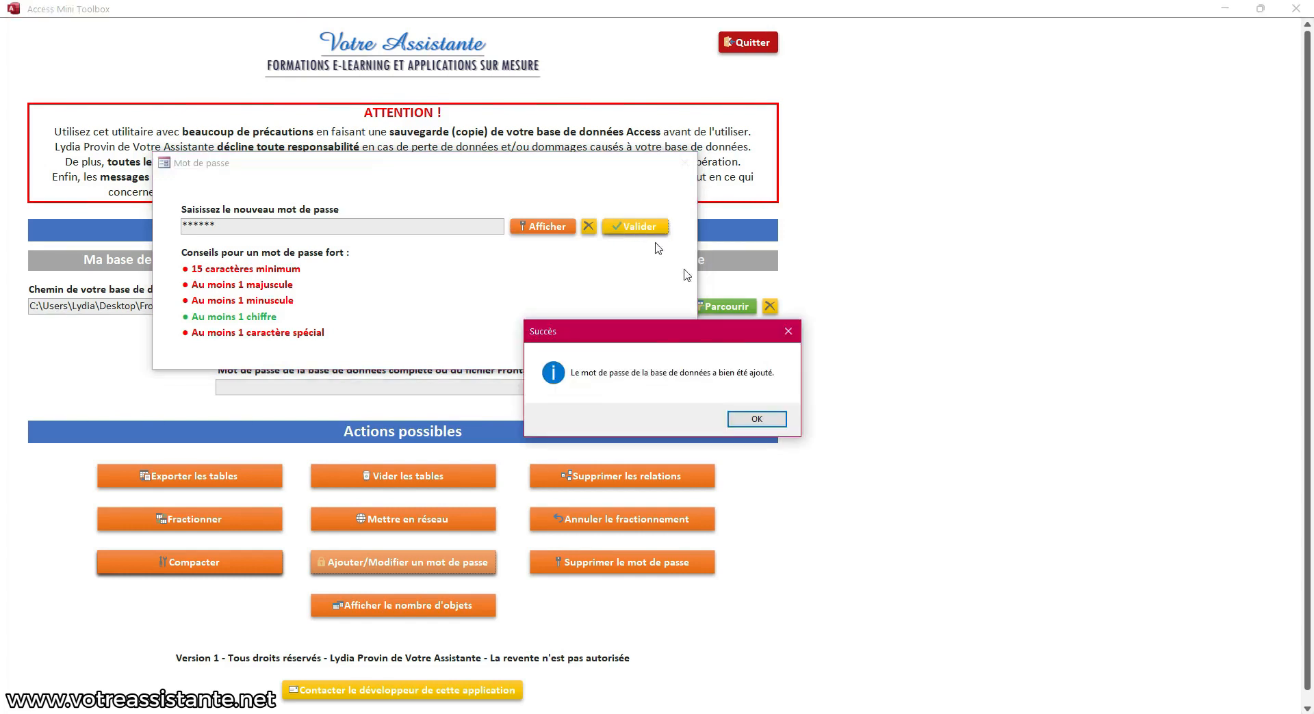
click(762, 425)
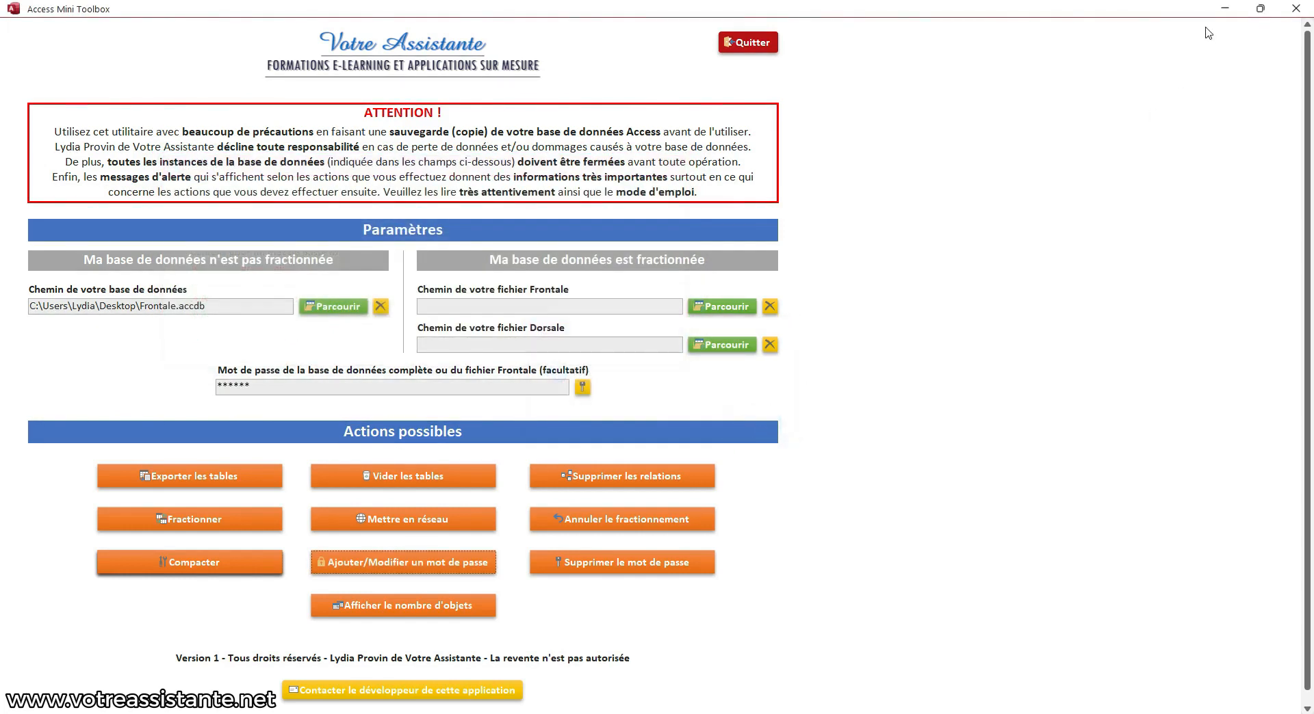
click(1225, 9)
double_click(33, 147)
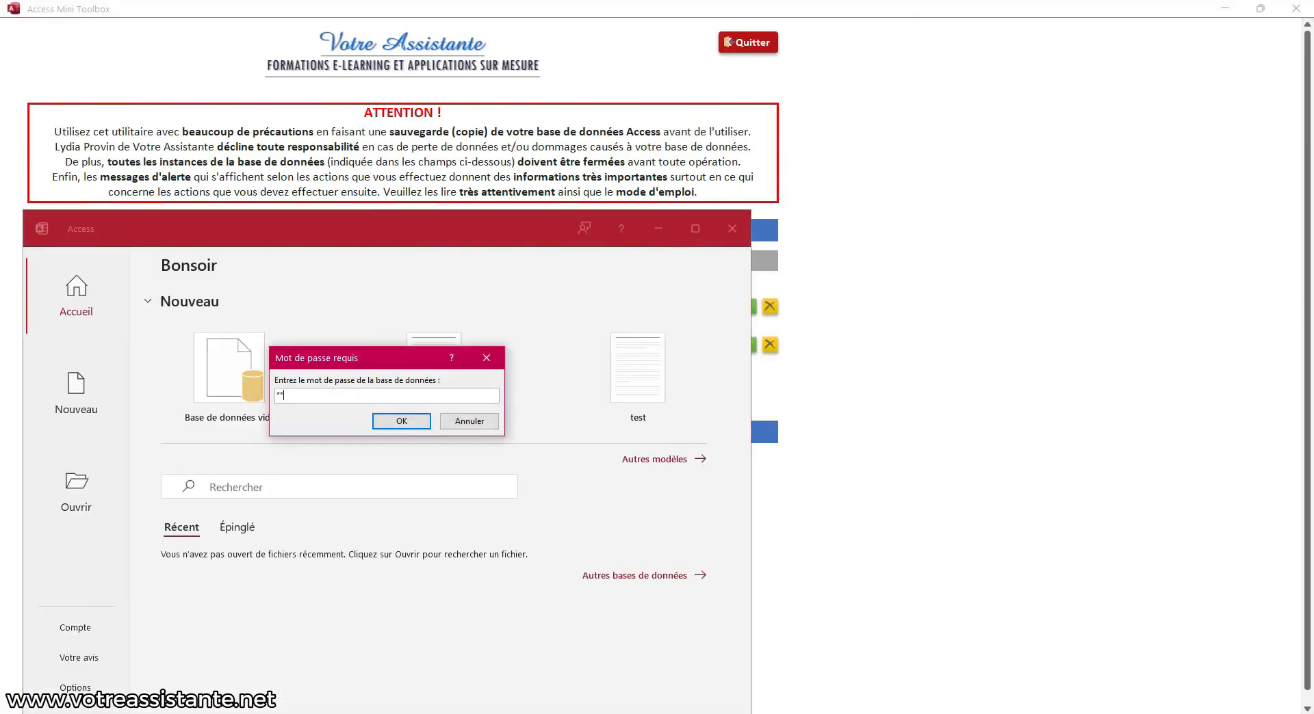
Submit Frontale's new password to open it in Access, then close the database
key(Return)
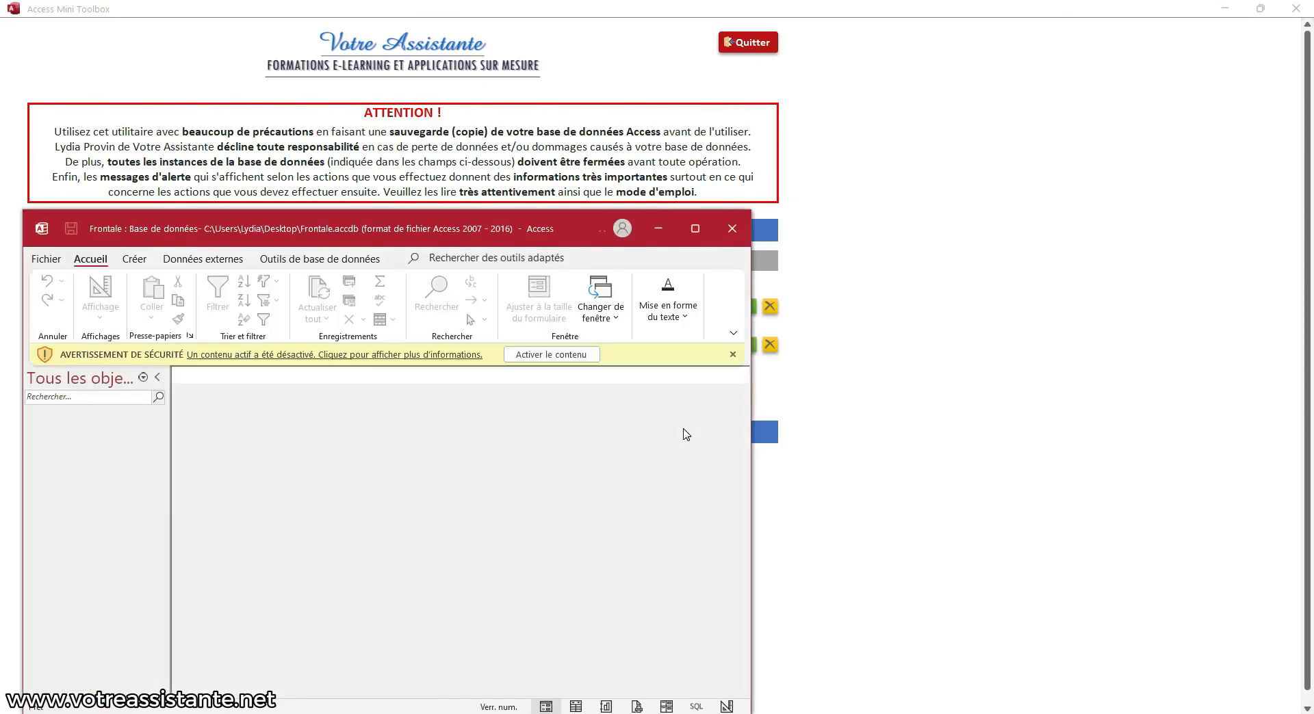
click(732, 230)
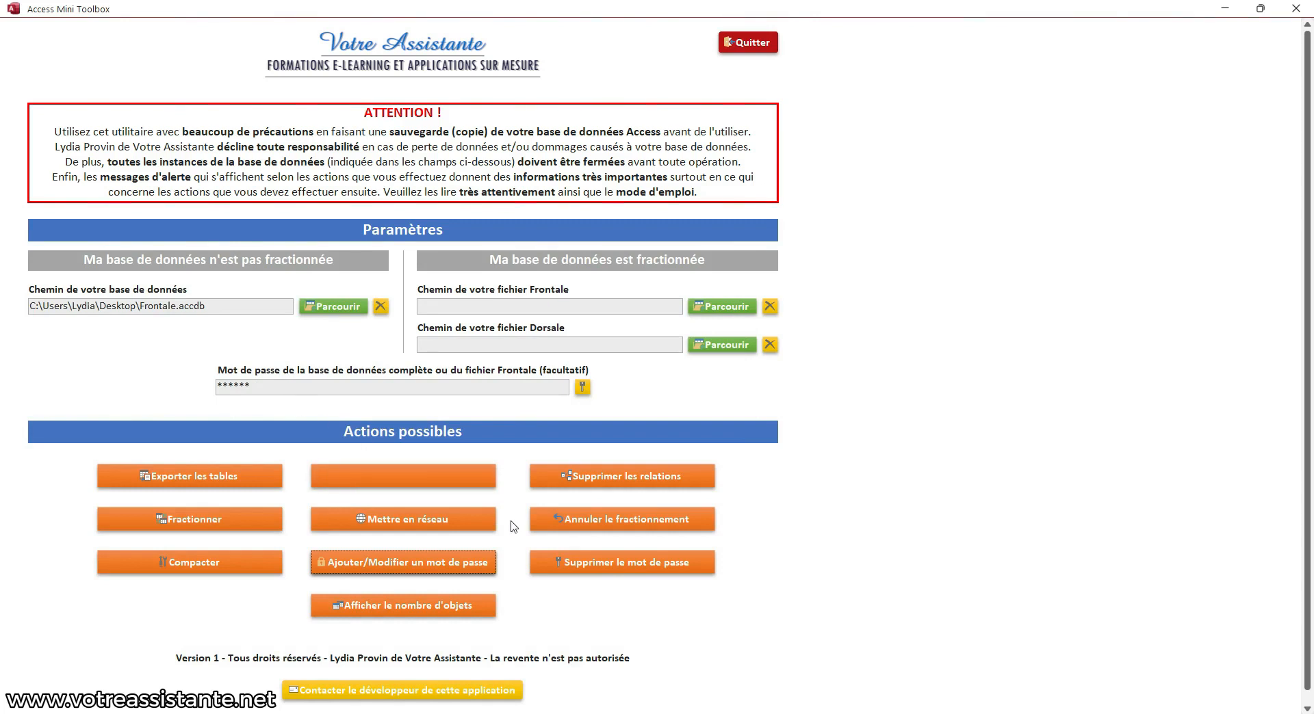
Remove Frontale's database password, then minimize the toolbox and reopen it from the desktop
click(623, 572)
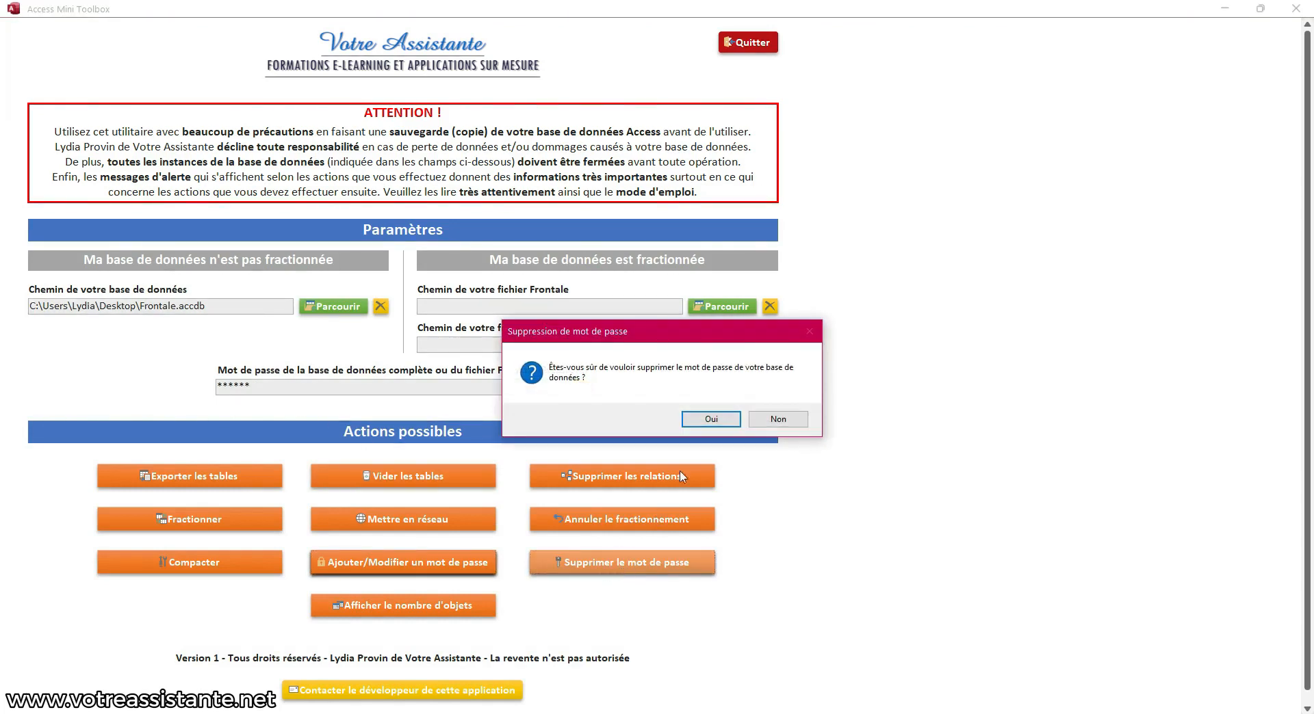
click(711, 423)
click(763, 420)
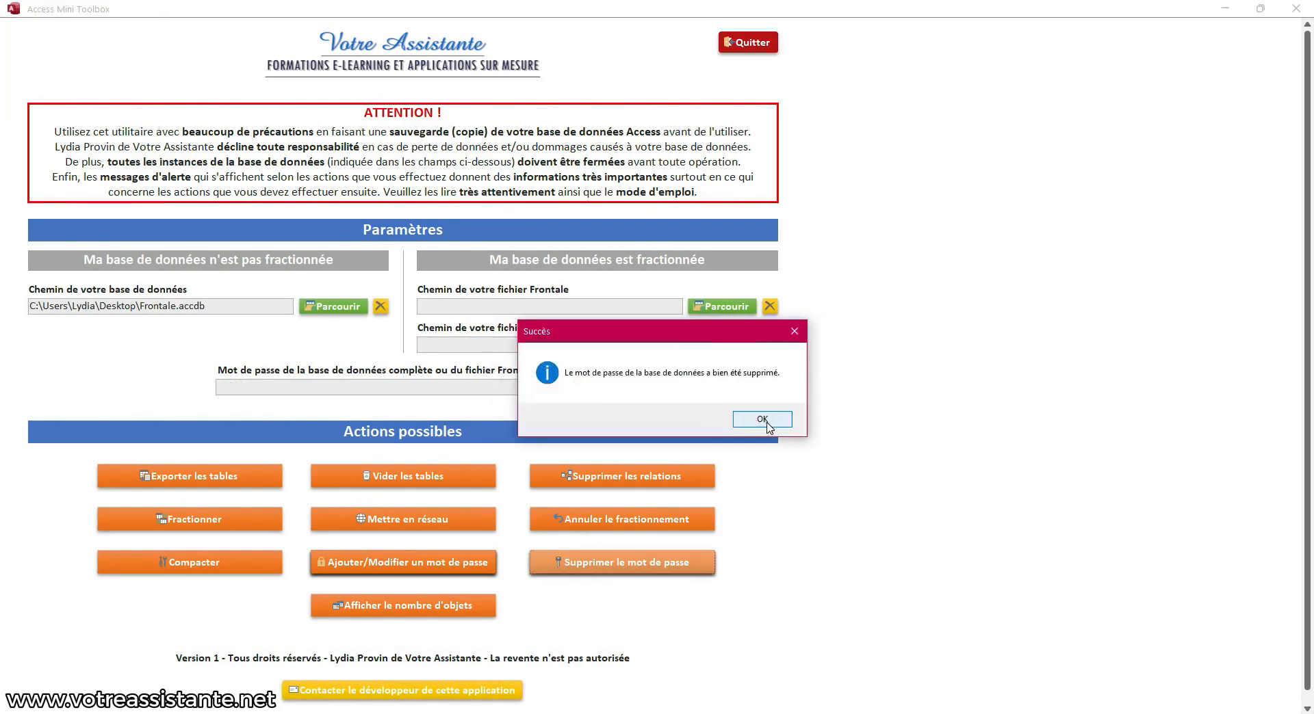
click(1225, 8)
double_click(42, 144)
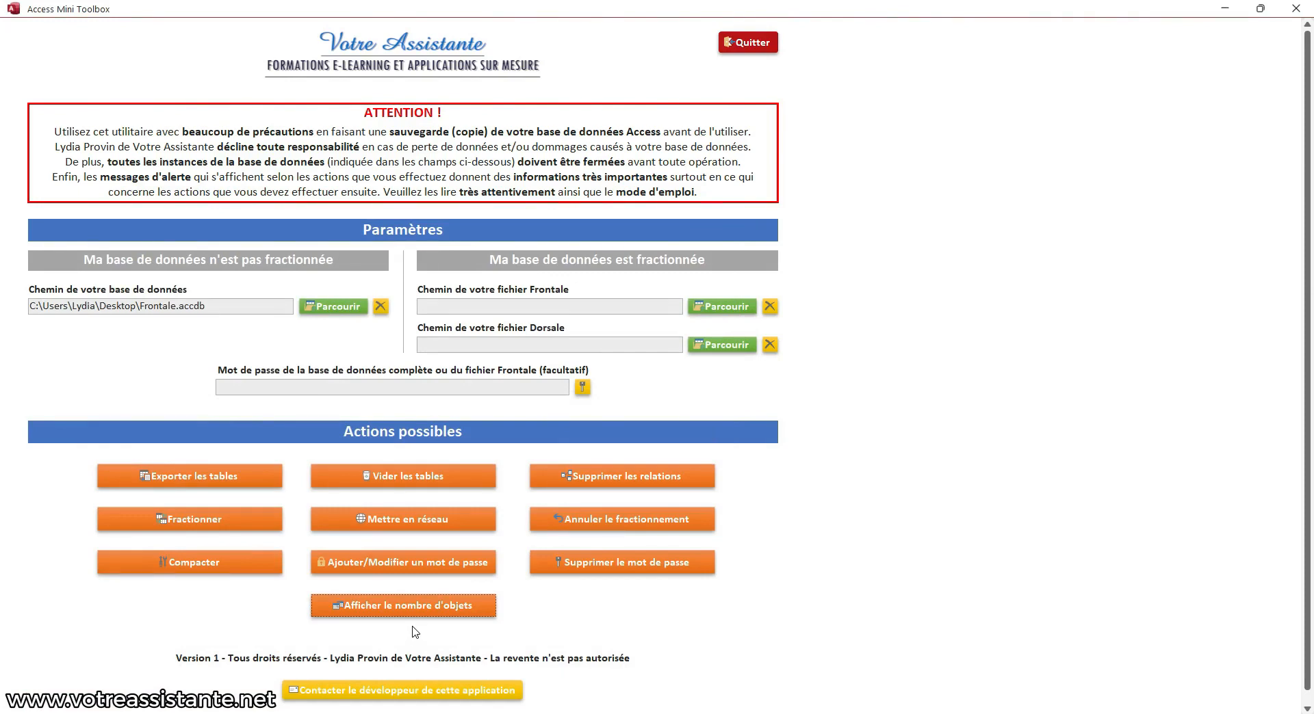
List Frontale's object counts: 4 forms, 1 module, 1 report, 3 user and 12 system tables
click(419, 614)
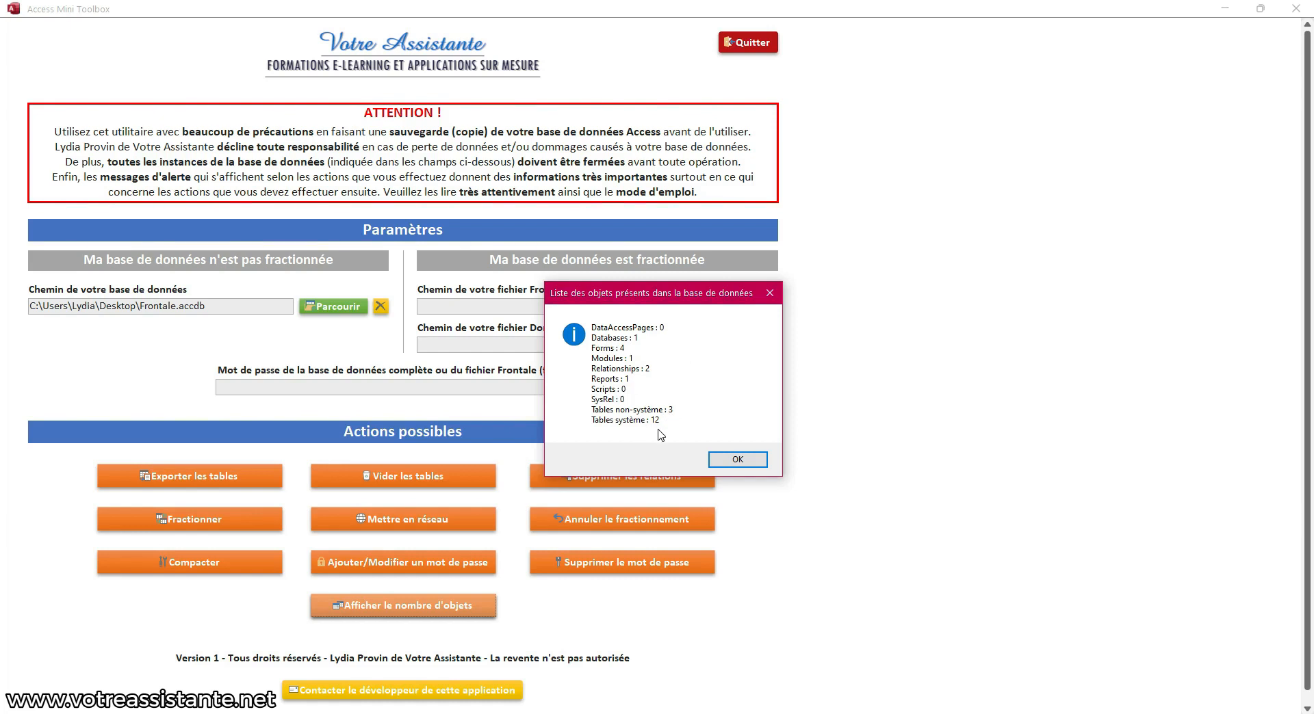
click(733, 459)
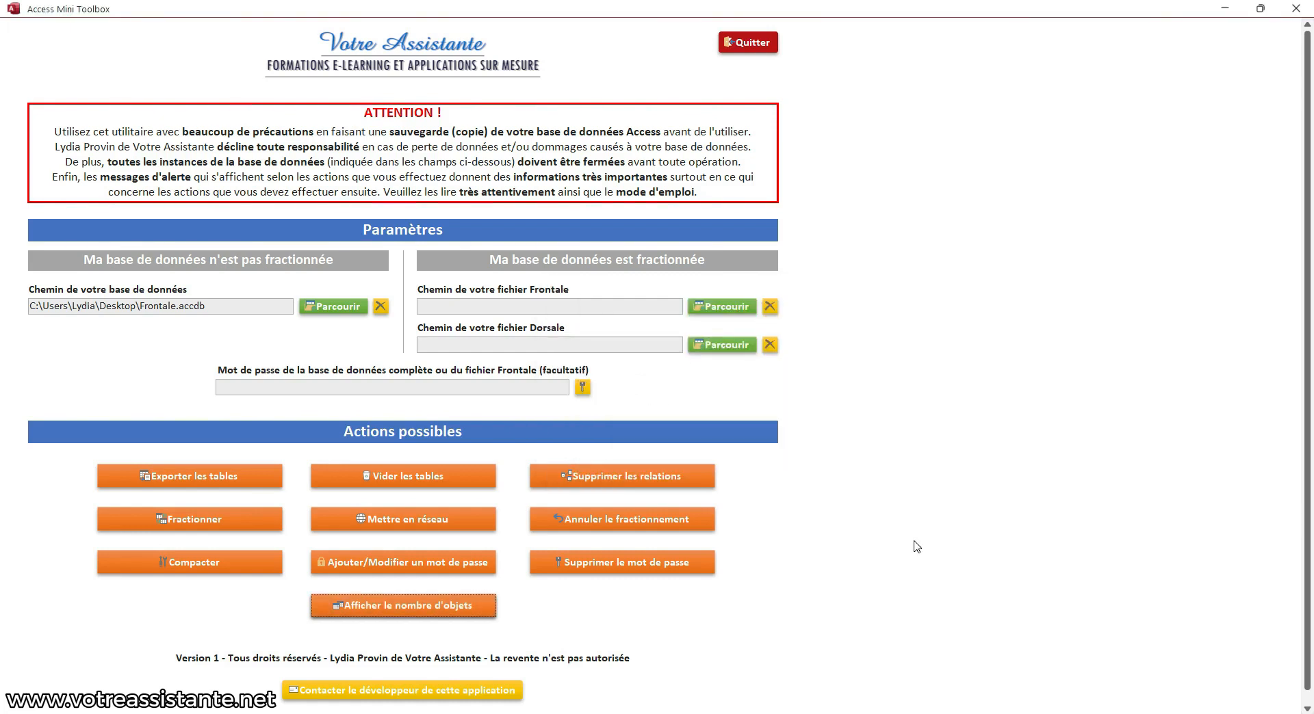